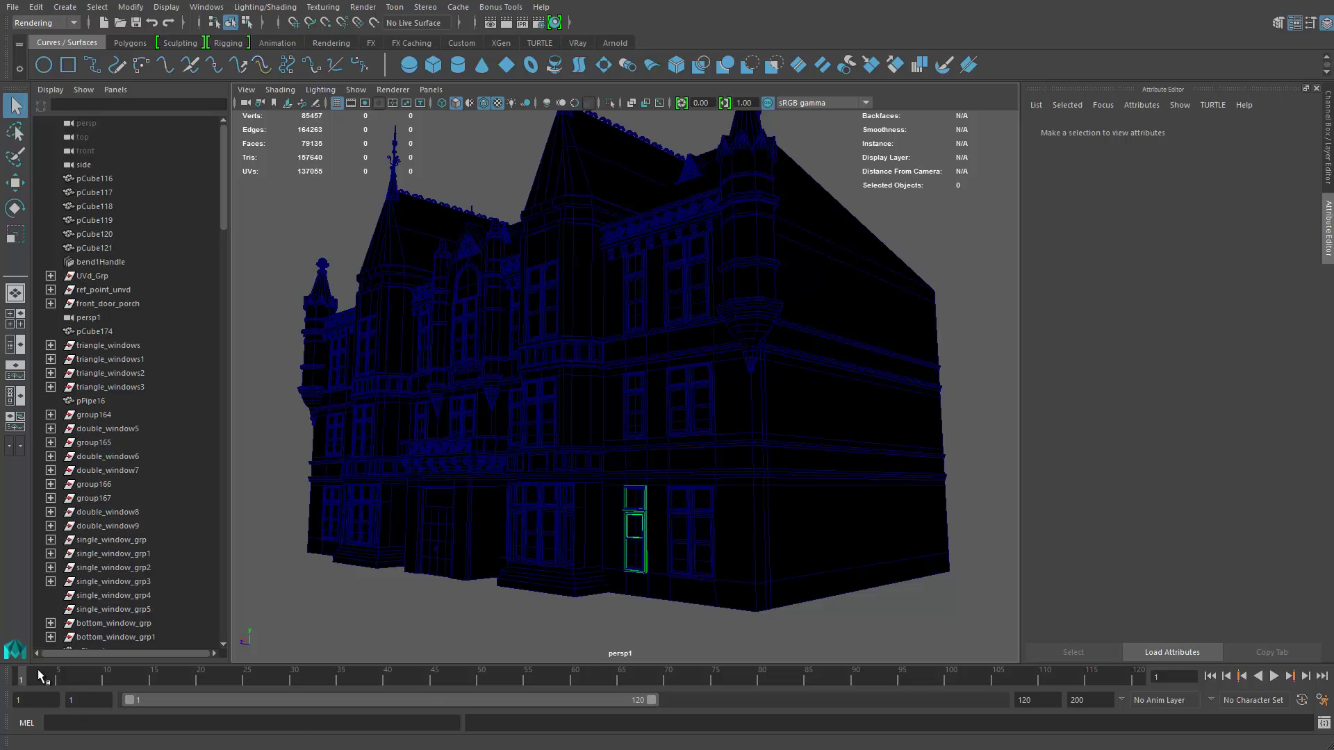
Play the timeline animation, then stop it back at the first frame.
key("alt+v")
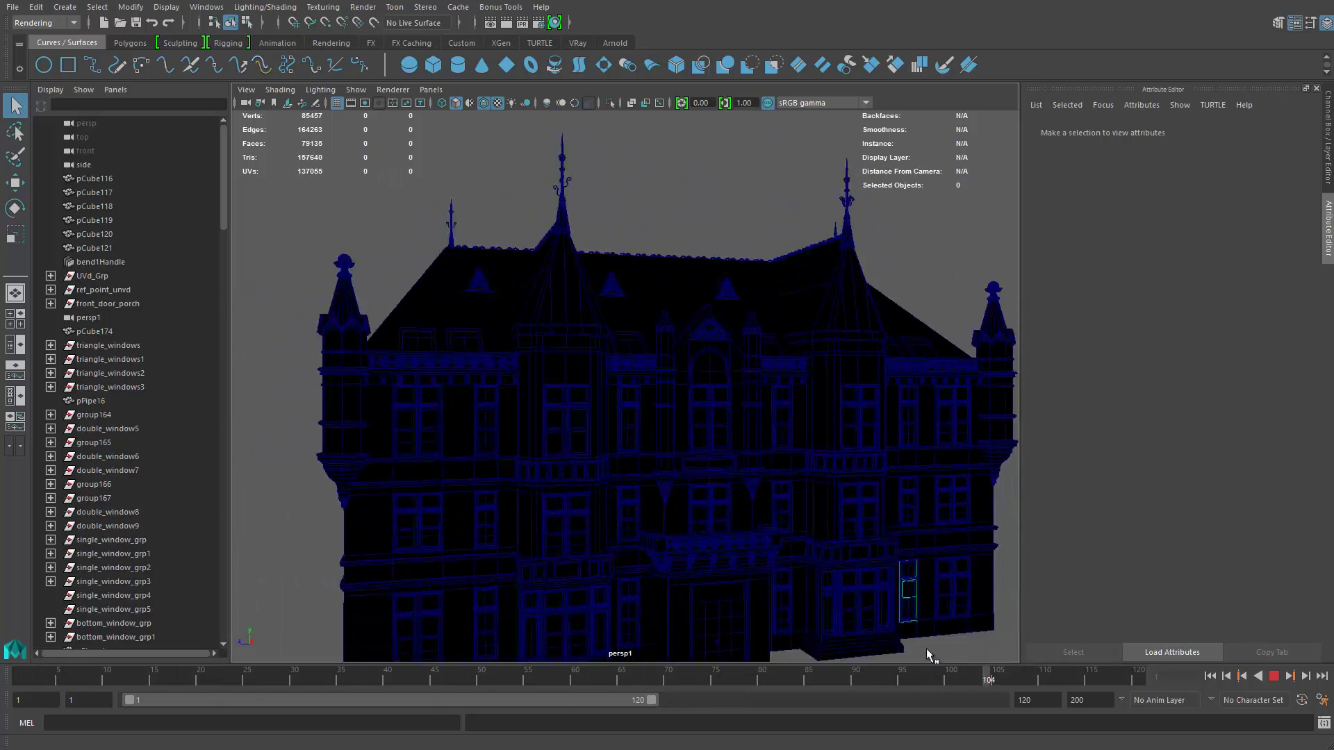
key("alt+shift+v")
key("Escape")
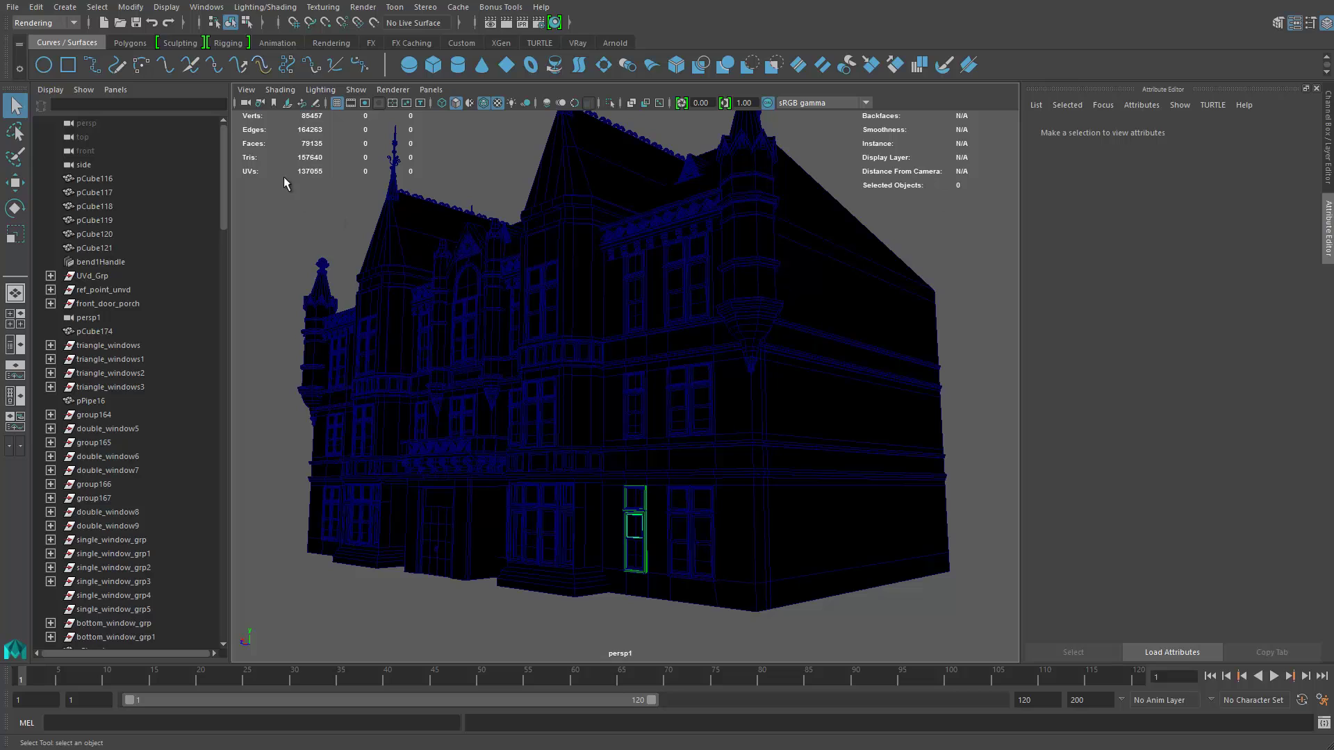
Hide and re-show all viewport objects, then marquee-select the whole building.
left_click(392, 90)
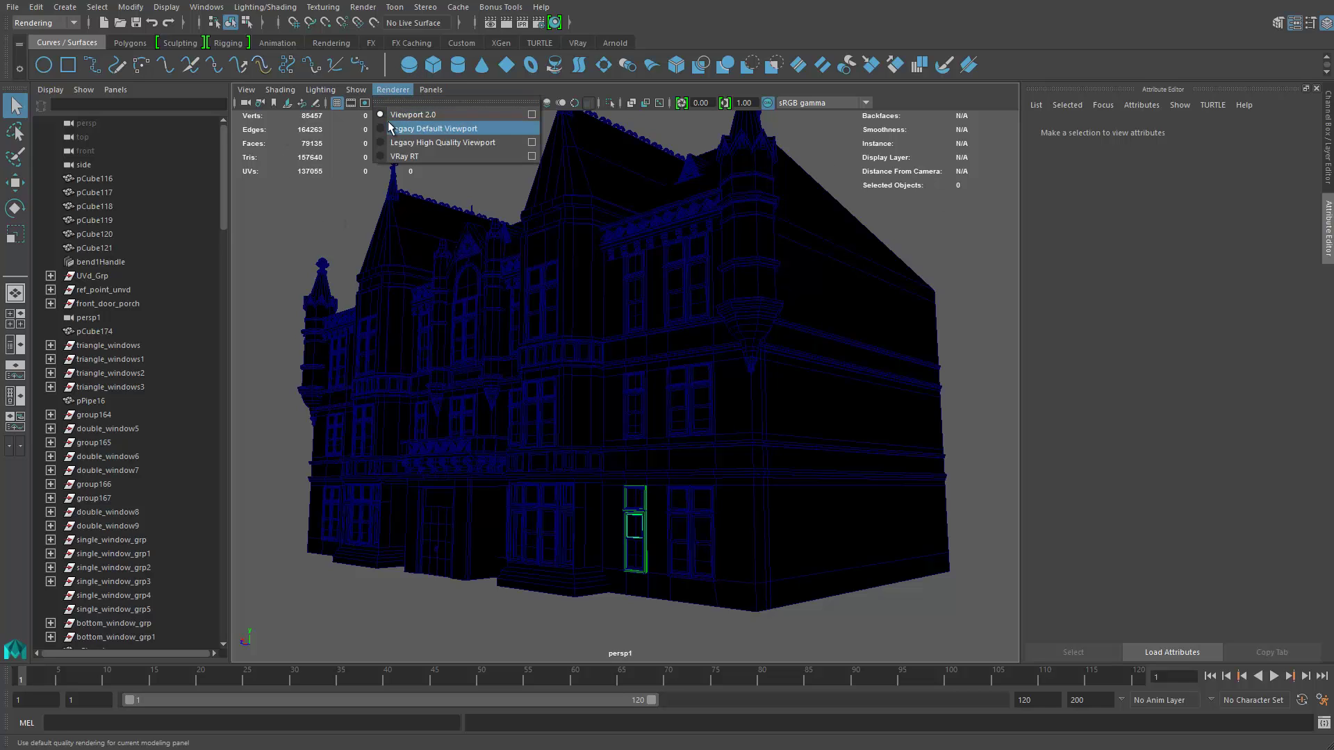
left_click(393, 90)
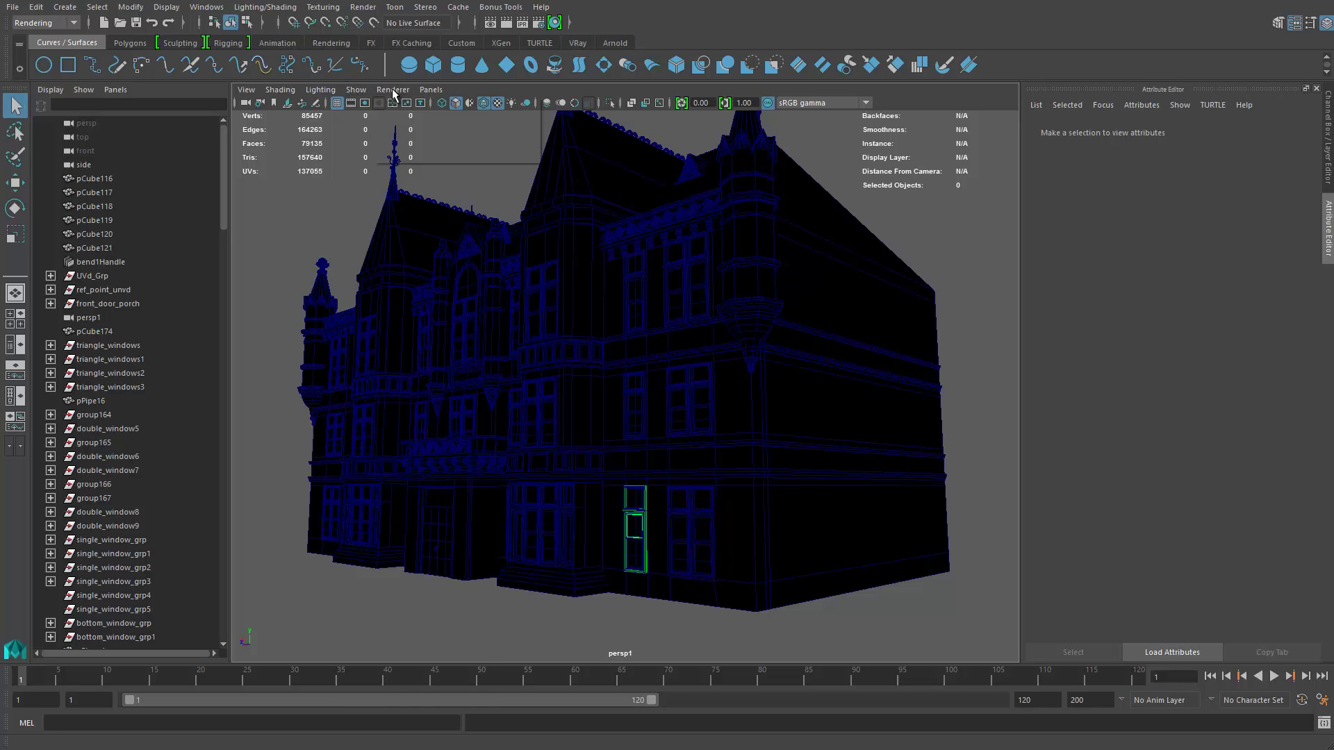
left_click(355, 90)
left_click(375, 154)
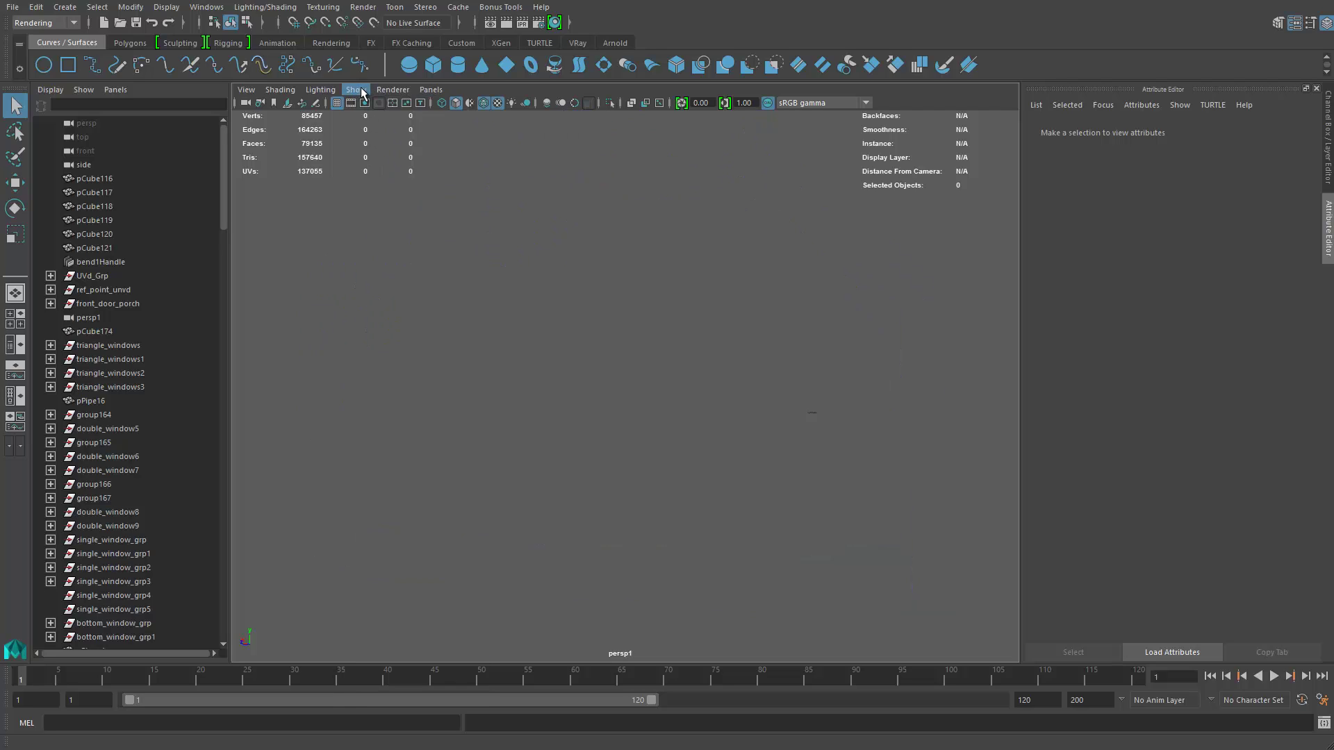
left_click(362, 91)
left_click(374, 136)
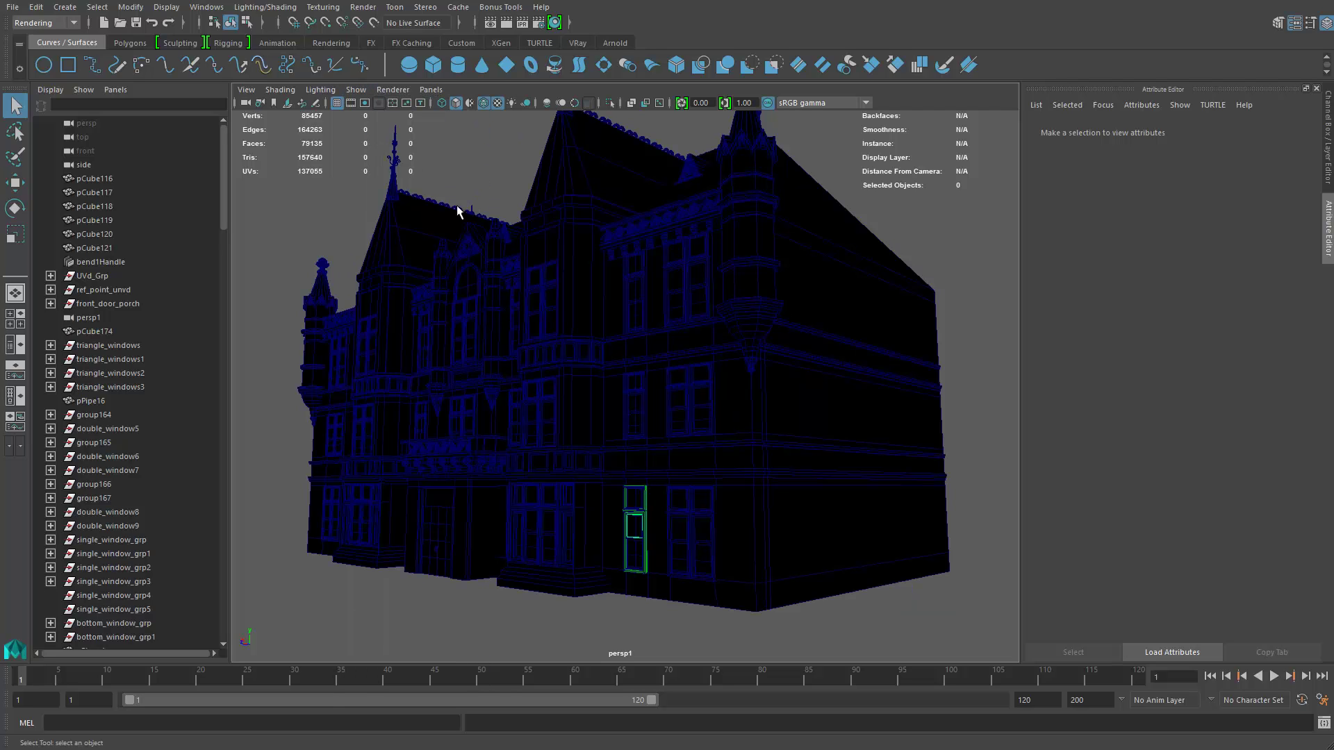
scroll(435, 255, "down", 5)
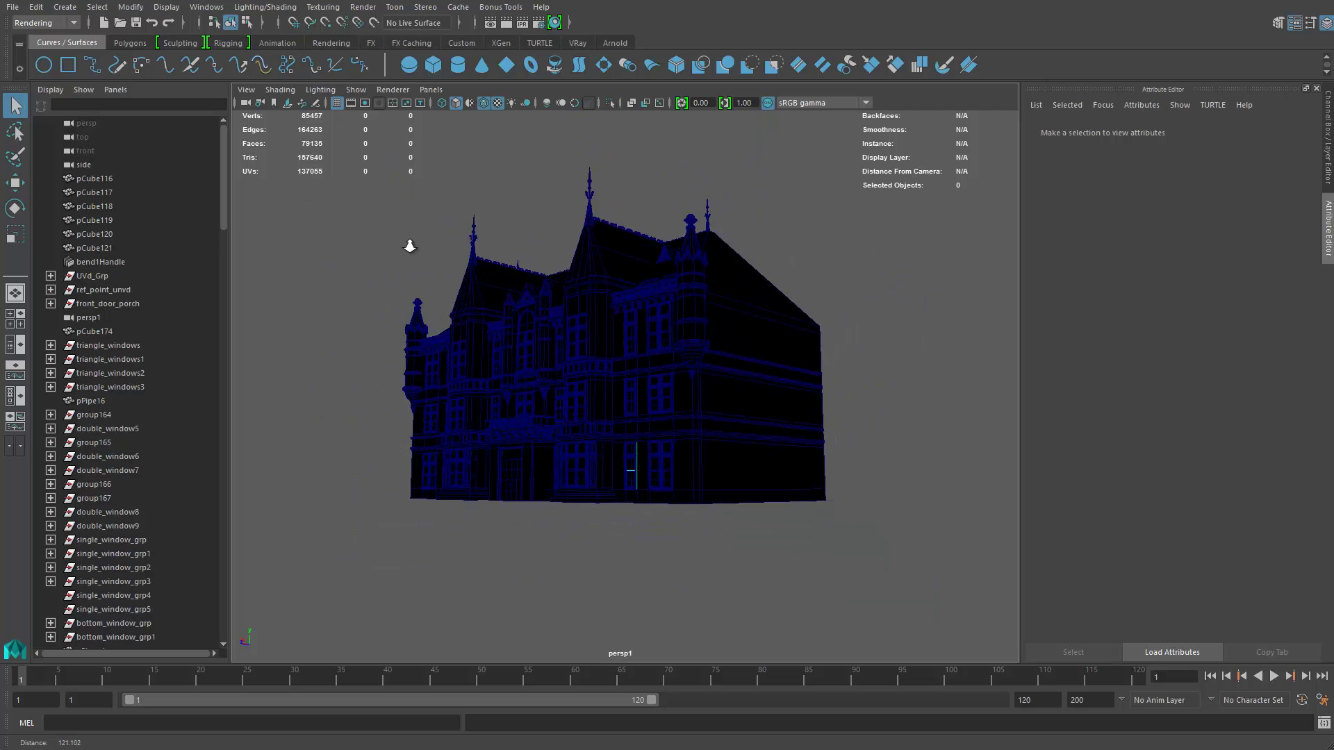
left_click_drag(348, 179, 847, 615)
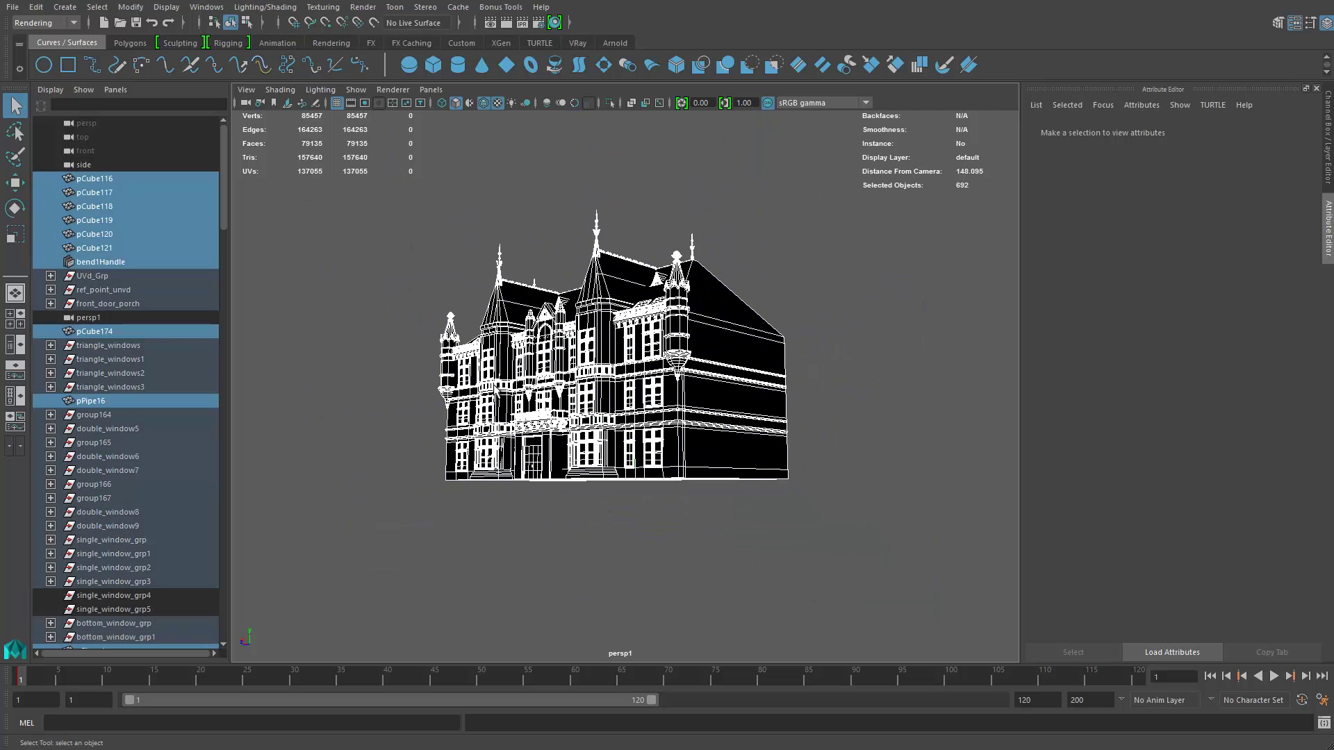
Set the viewport to display only polygon objects using Show > None, then Polygons.
left_click(356, 90)
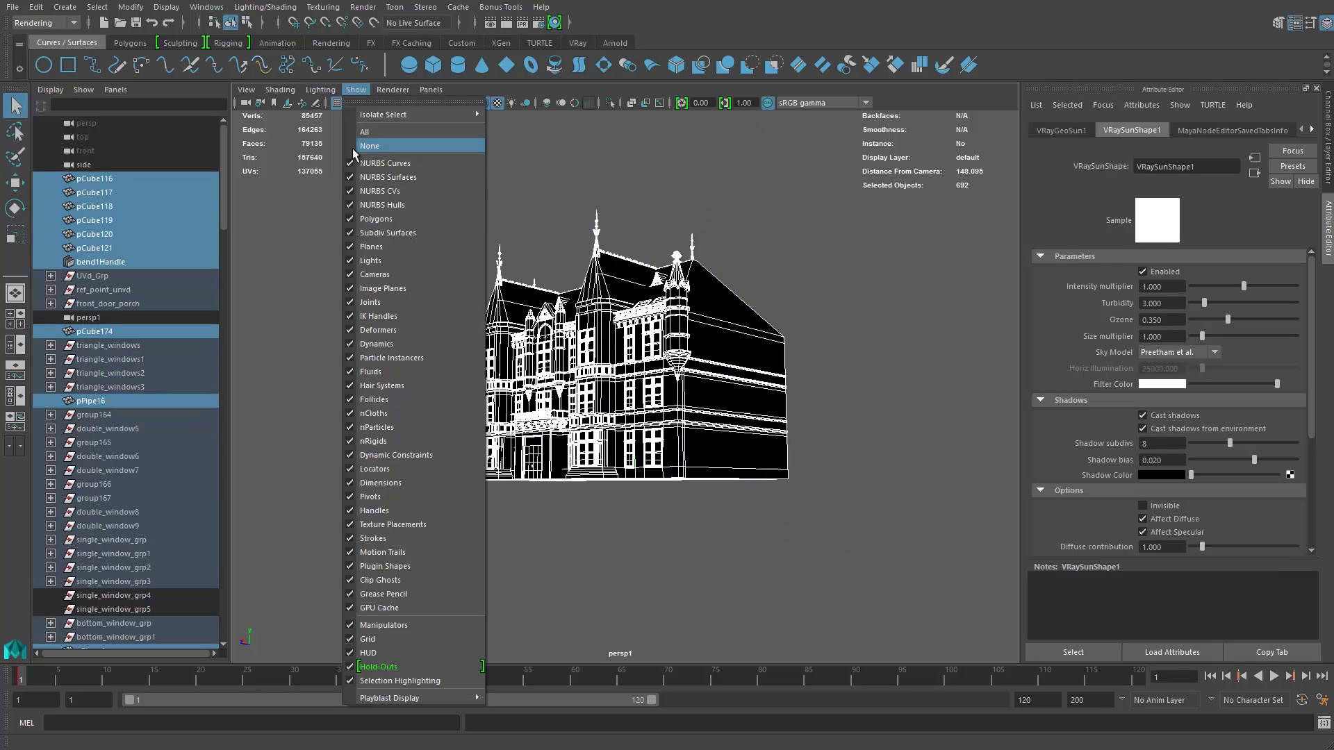
left_click(366, 145)
left_click(356, 90)
left_click(361, 220)
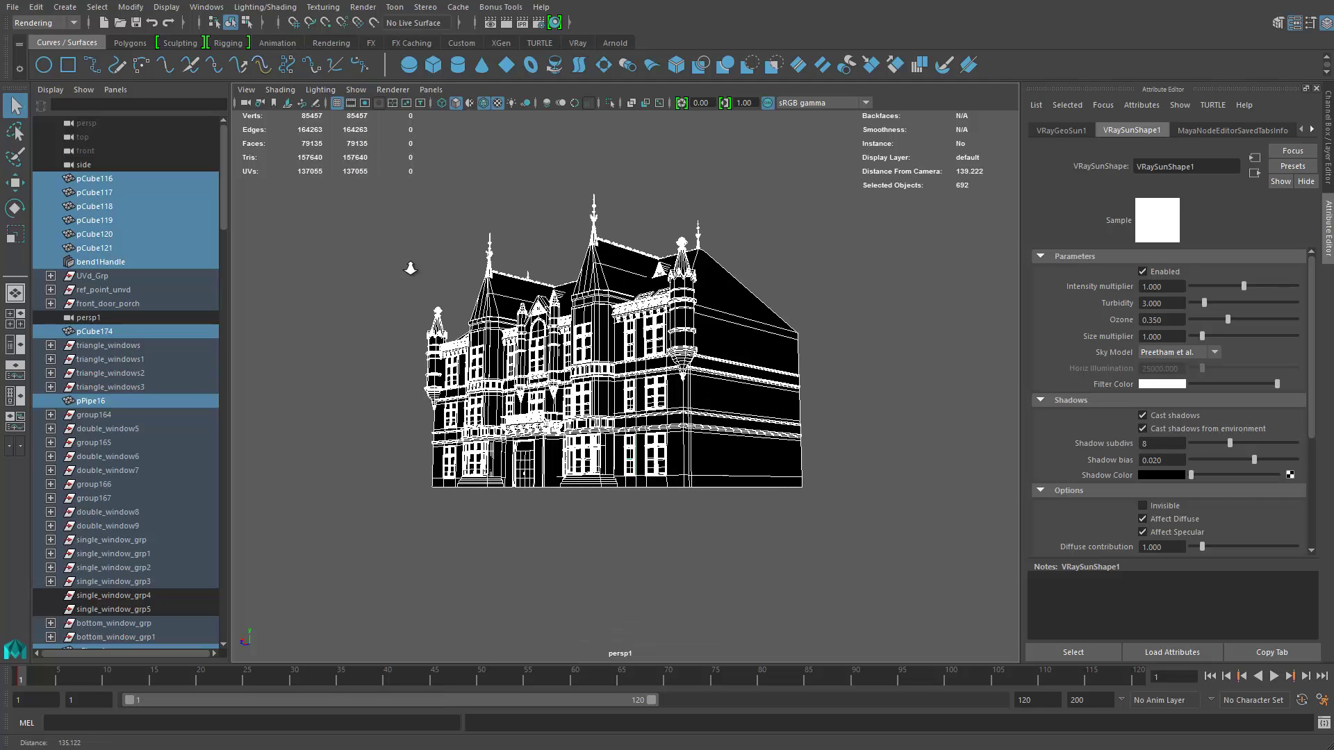
left_click(372, 186)
Reselect all of the building's polygons and dolly the camera closer.
left_click_drag(360, 186, 852, 600)
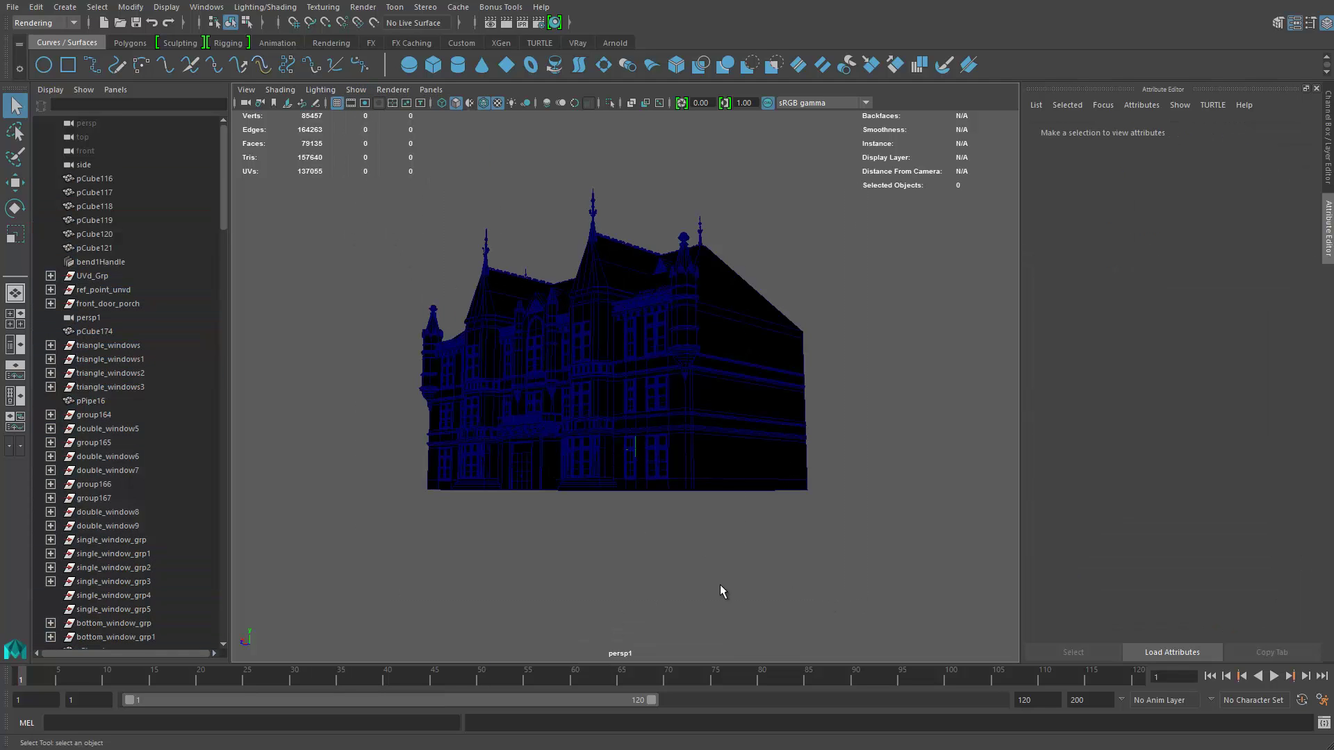
left_click(381, 140)
left_click_drag(350, 165, 882, 560)
right_click_drag(599, 375, 709, 422, "alt")
Create a render layer from the selected building and name it zdepth.
key("ctrl+a")
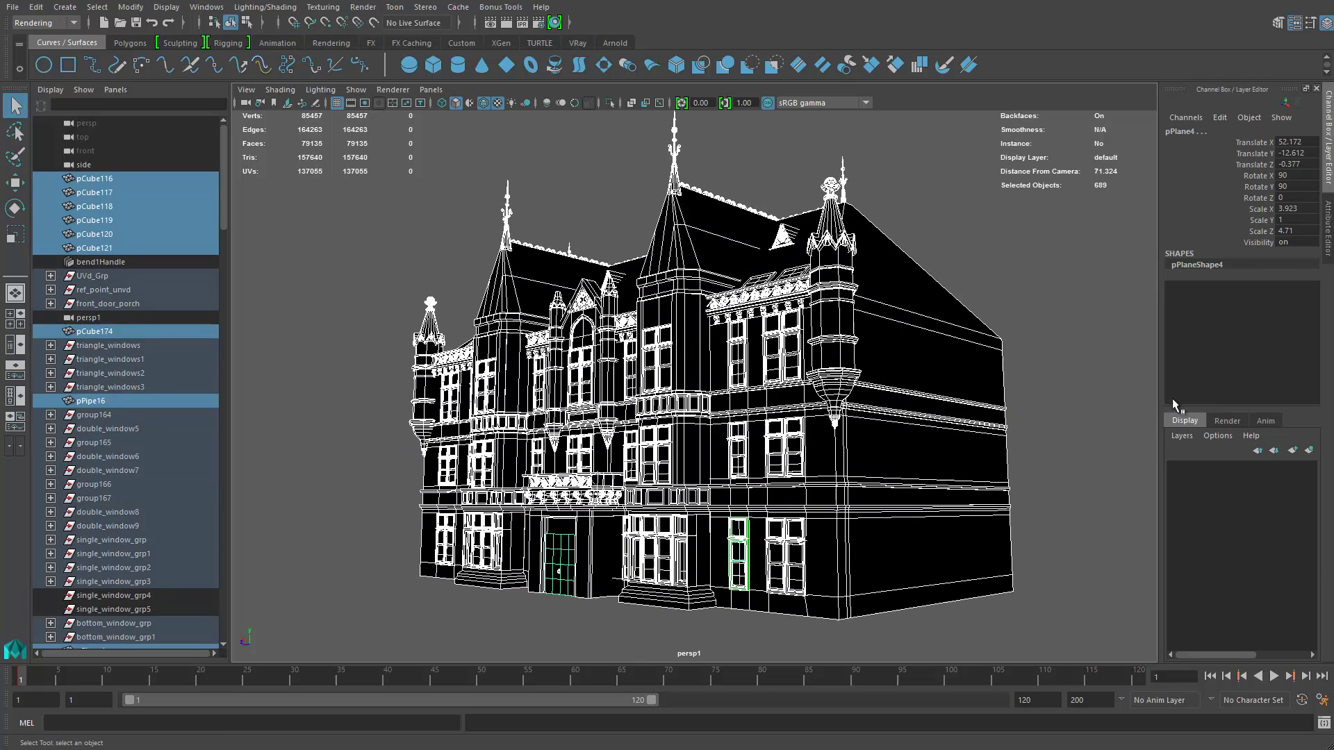
left_click(1226, 421)
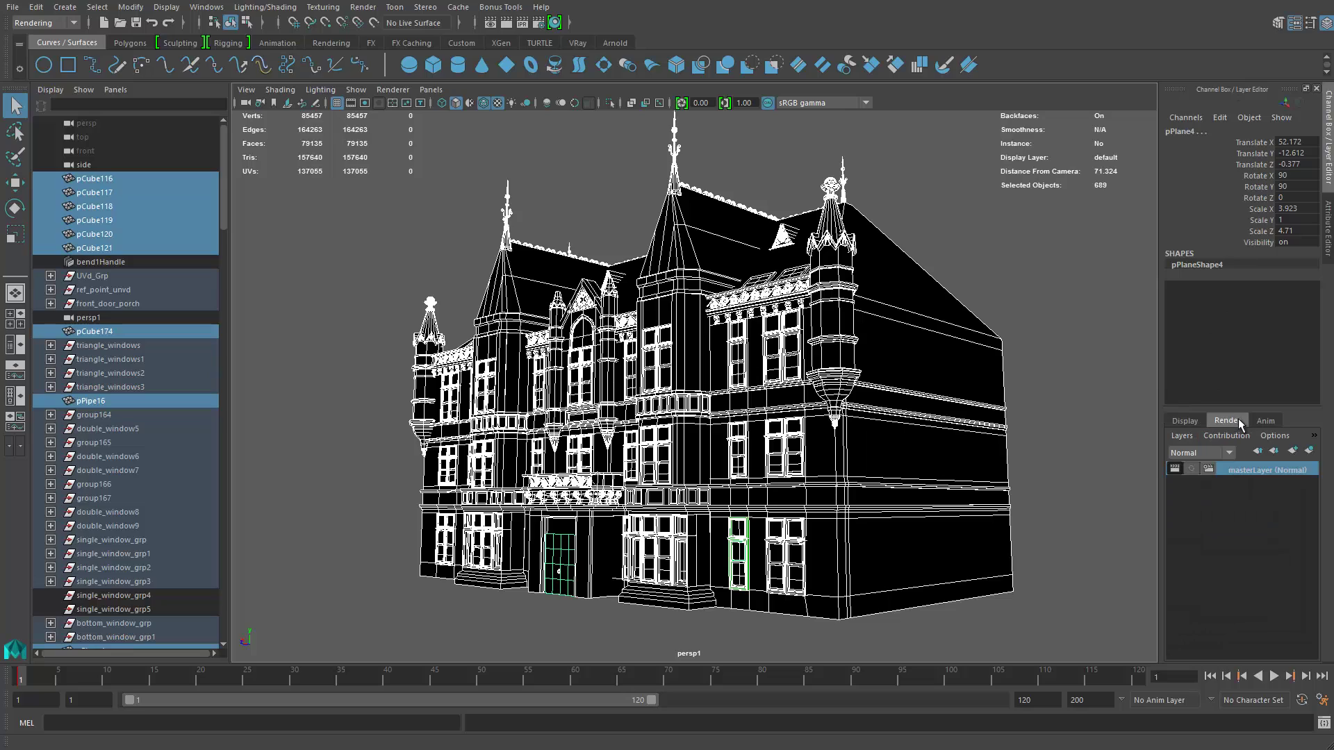
left_click(1310, 451)
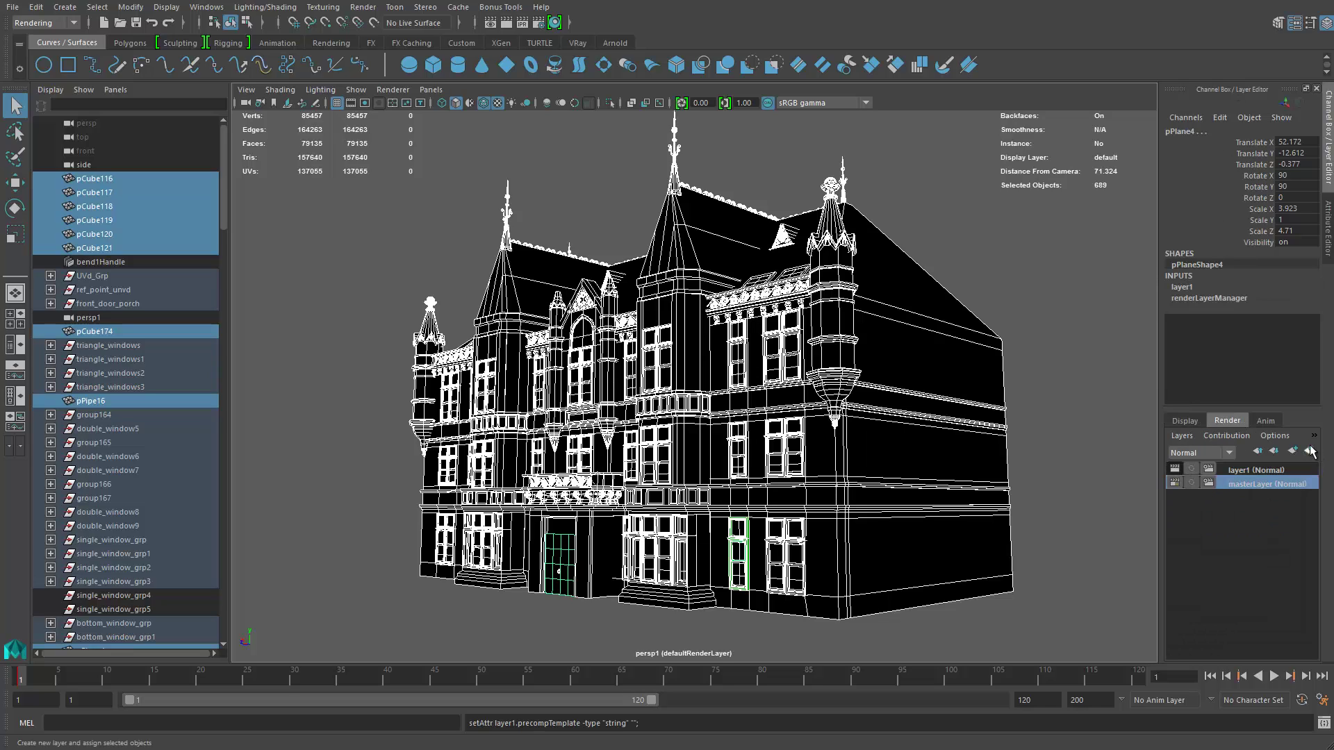
double_click(1256, 471)
type("z")
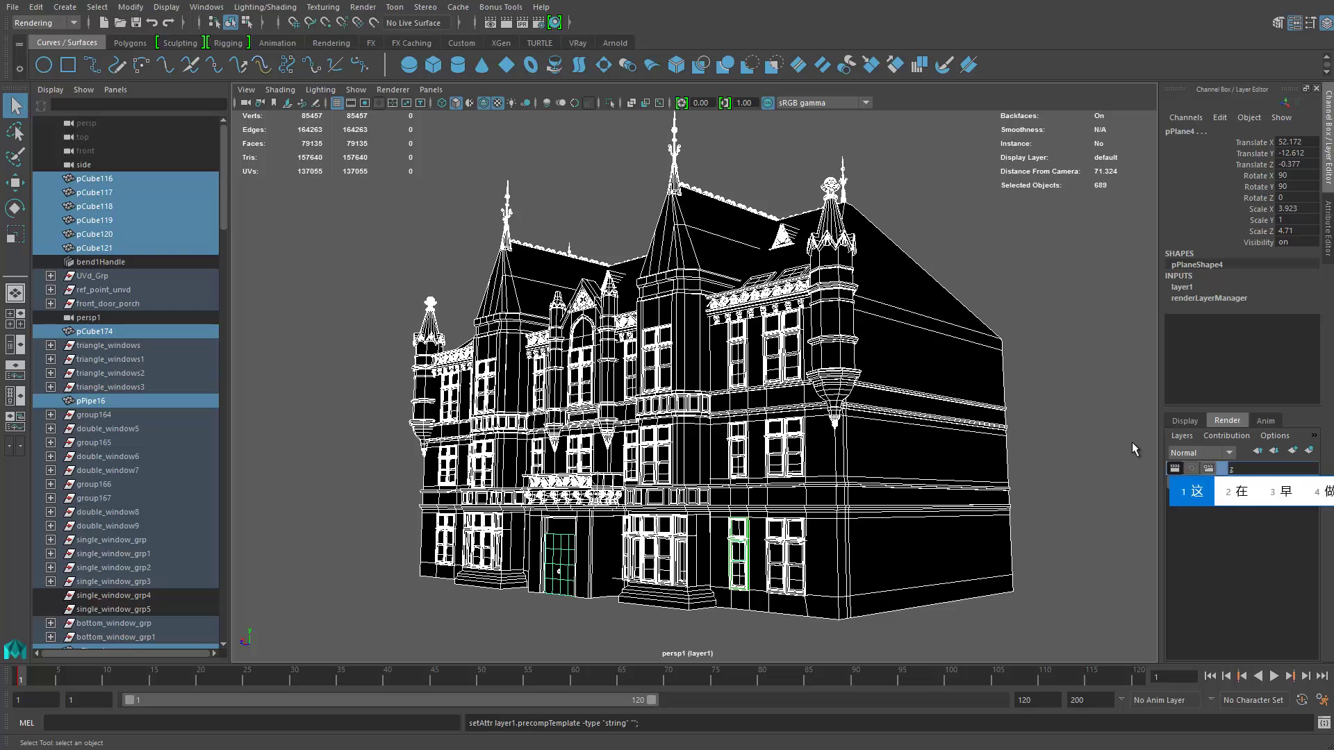
type("depth")
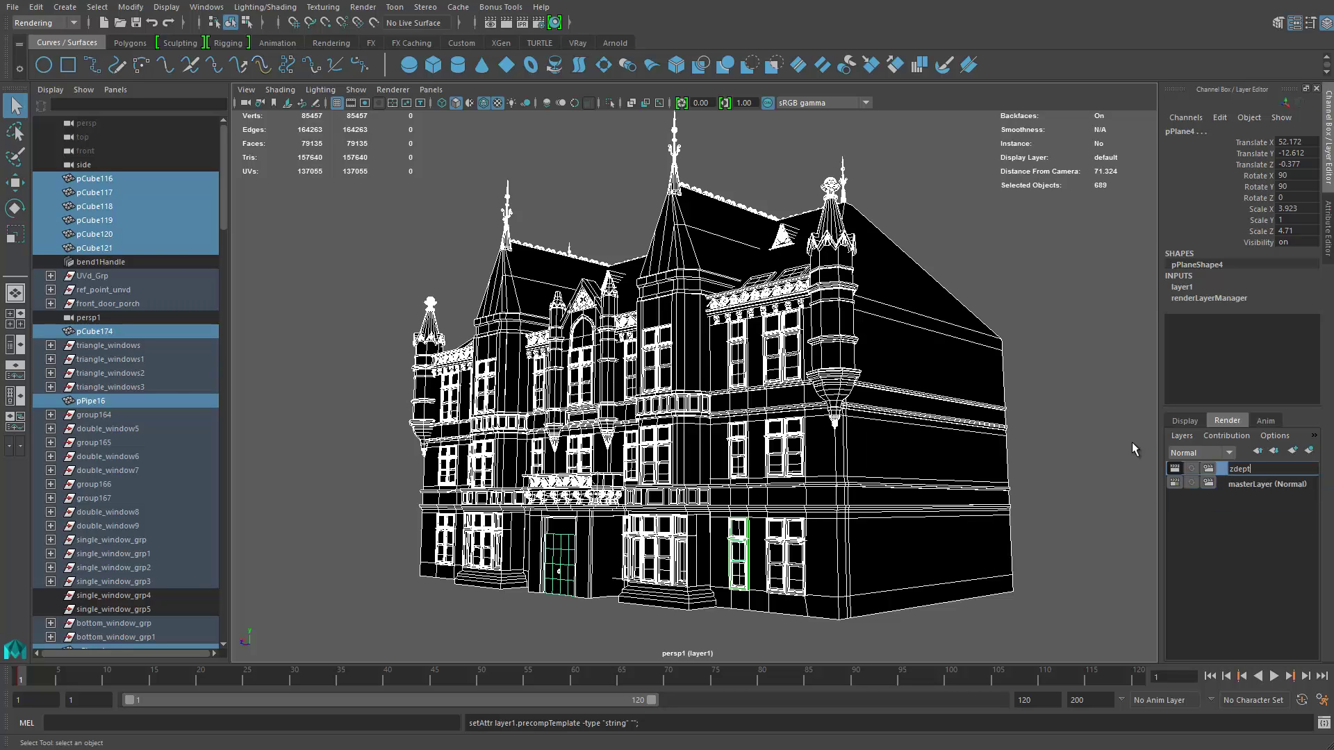
key("Return")
Apply the Luminance Depth preset from the zdepth layer's attributes.
middle_click_drag(277, 452, 223, 448, "alt")
scroll(474, 455, "up", 3)
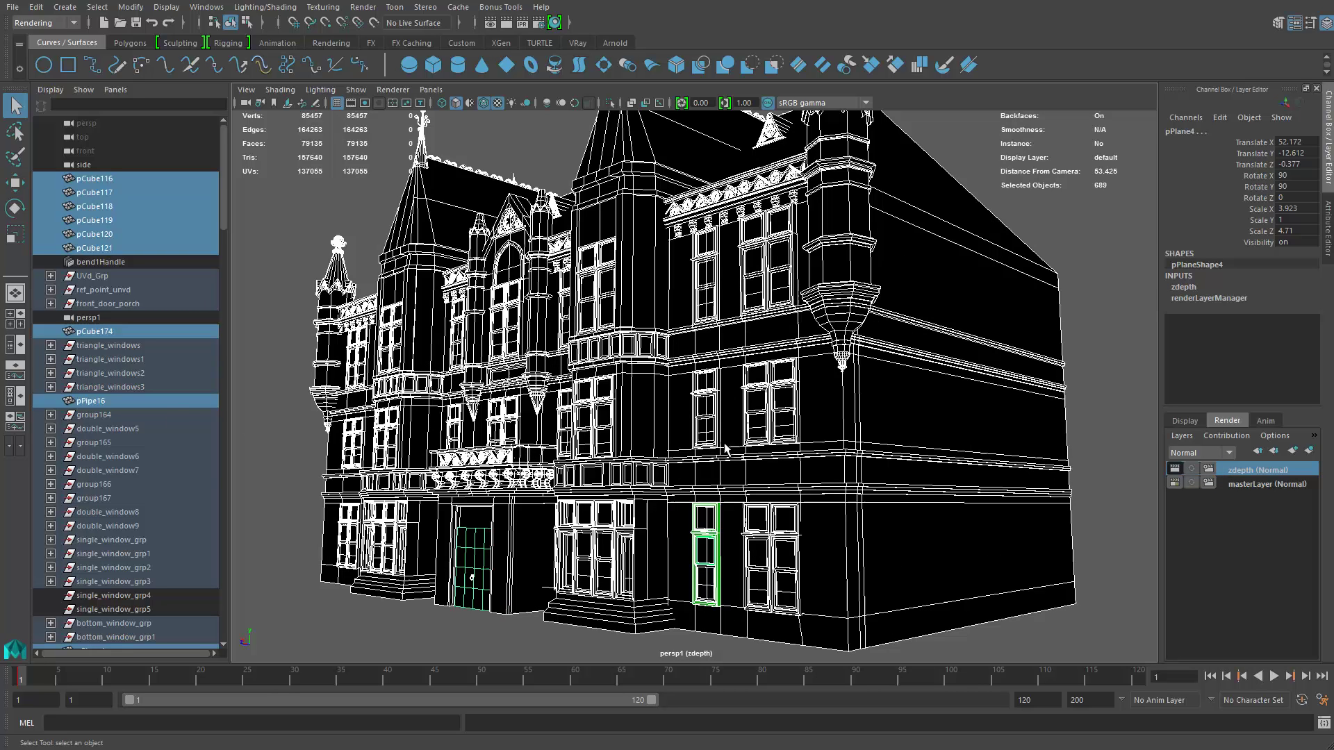
right_click(1248, 475)
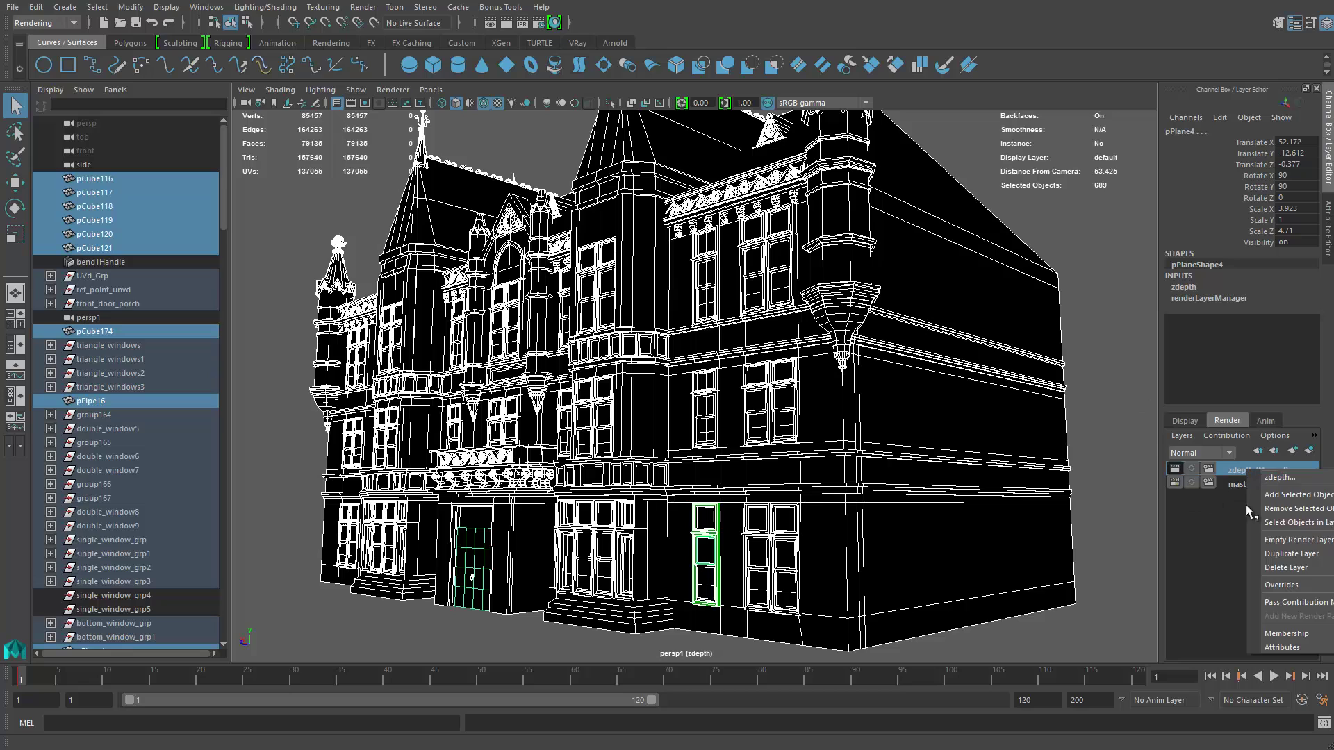
left_click(1300, 657)
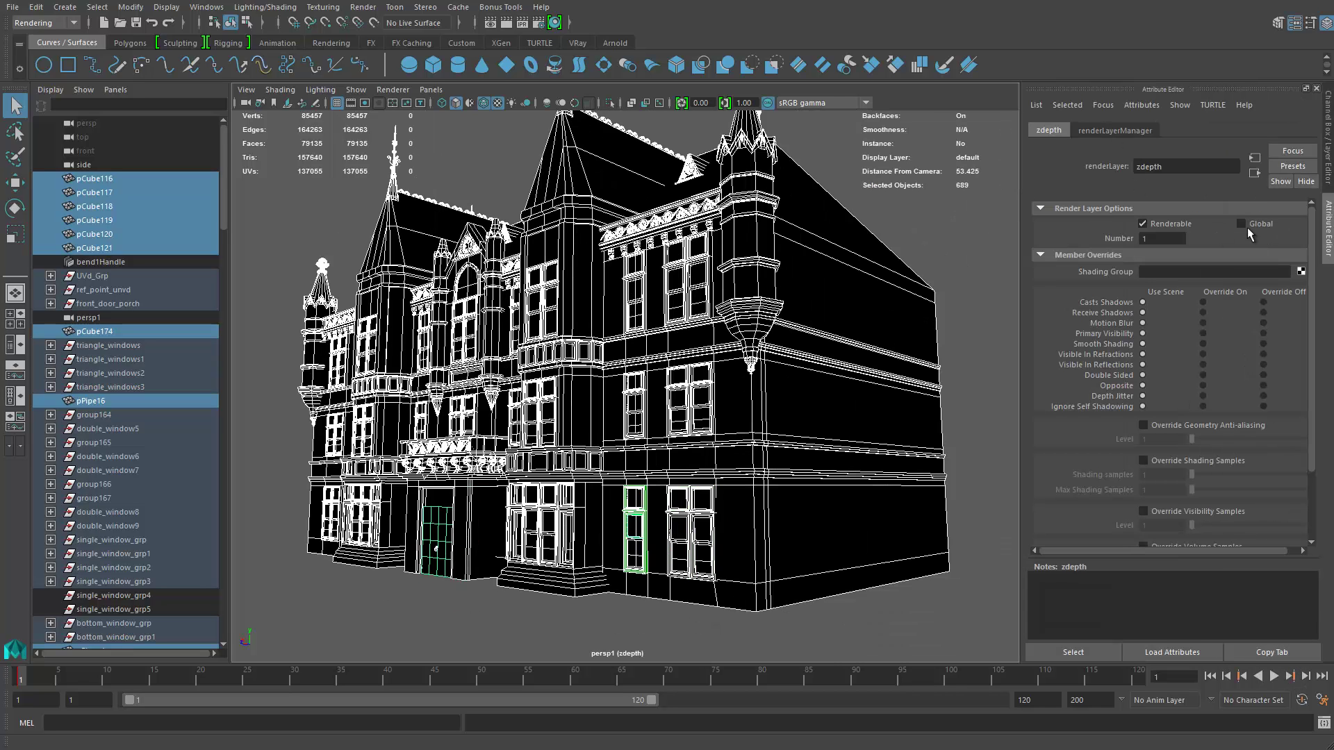
left_click(1292, 166)
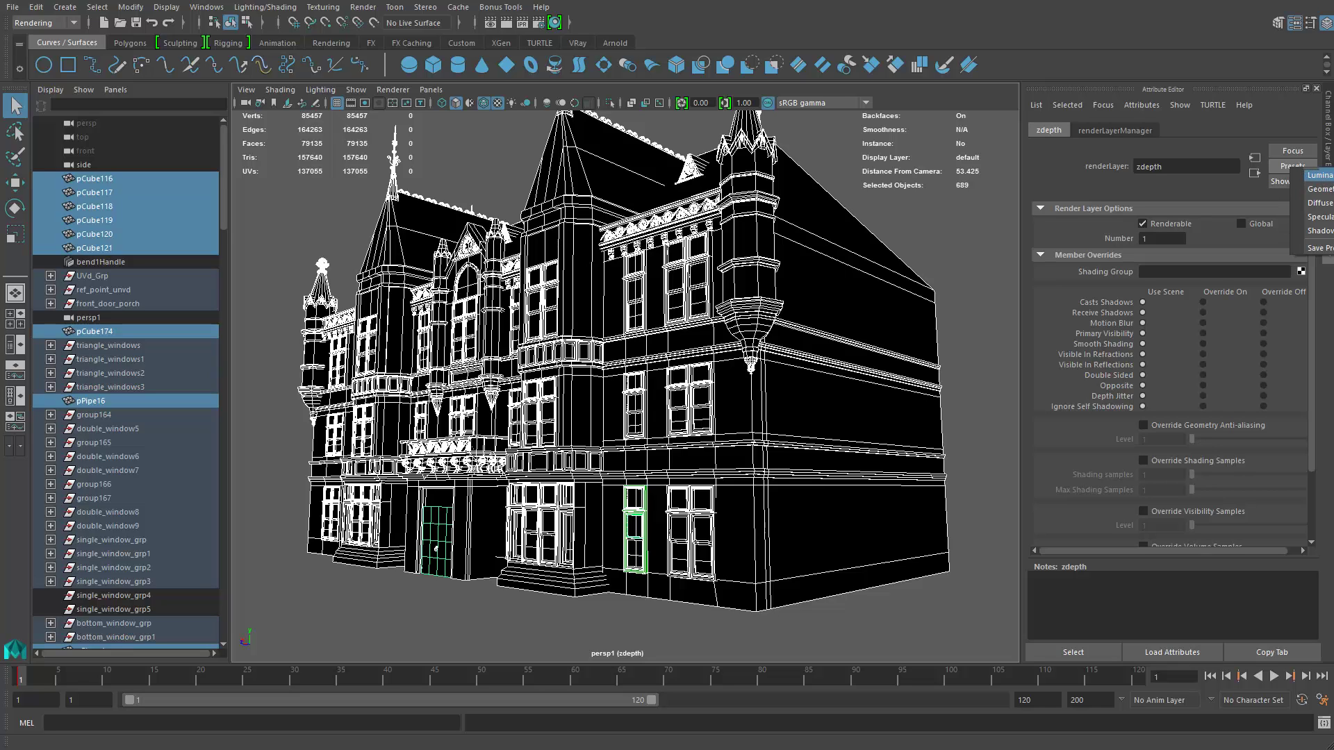
left_click(1303, 176)
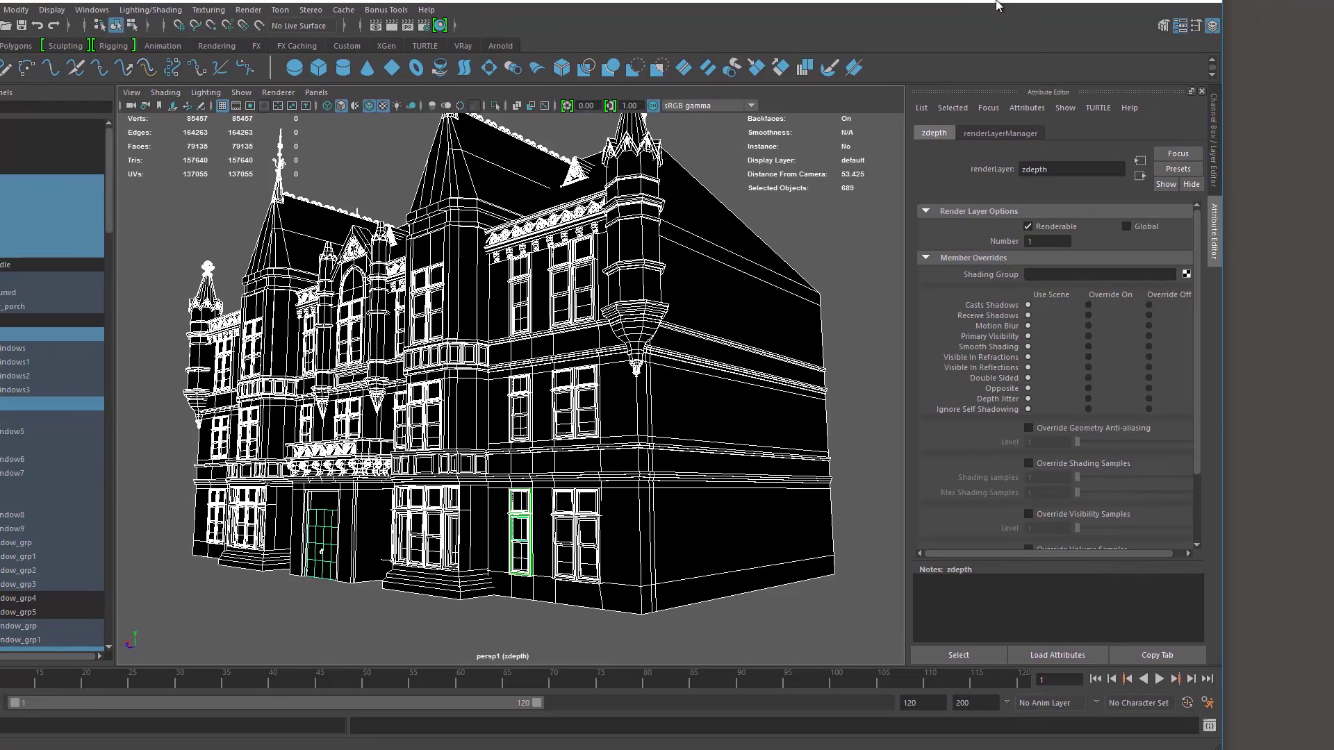
left_click(1177, 164)
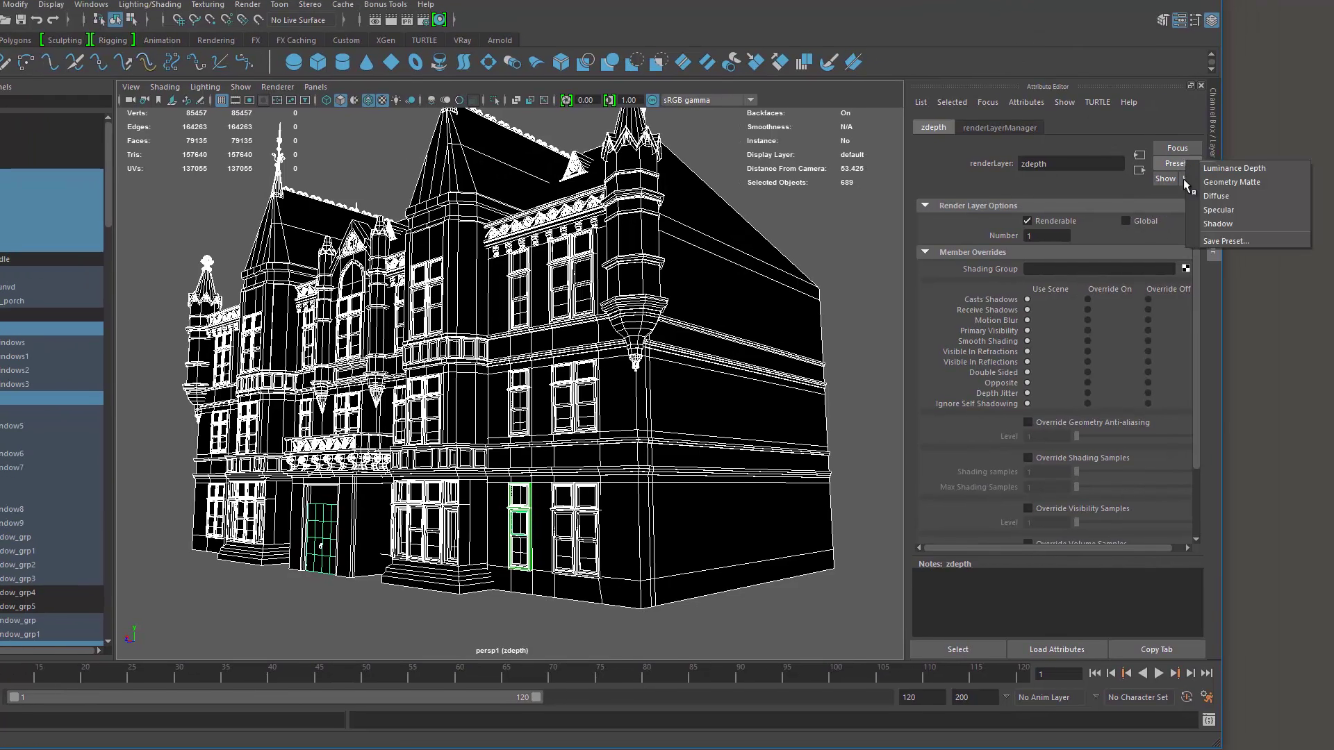
left_click(1241, 169)
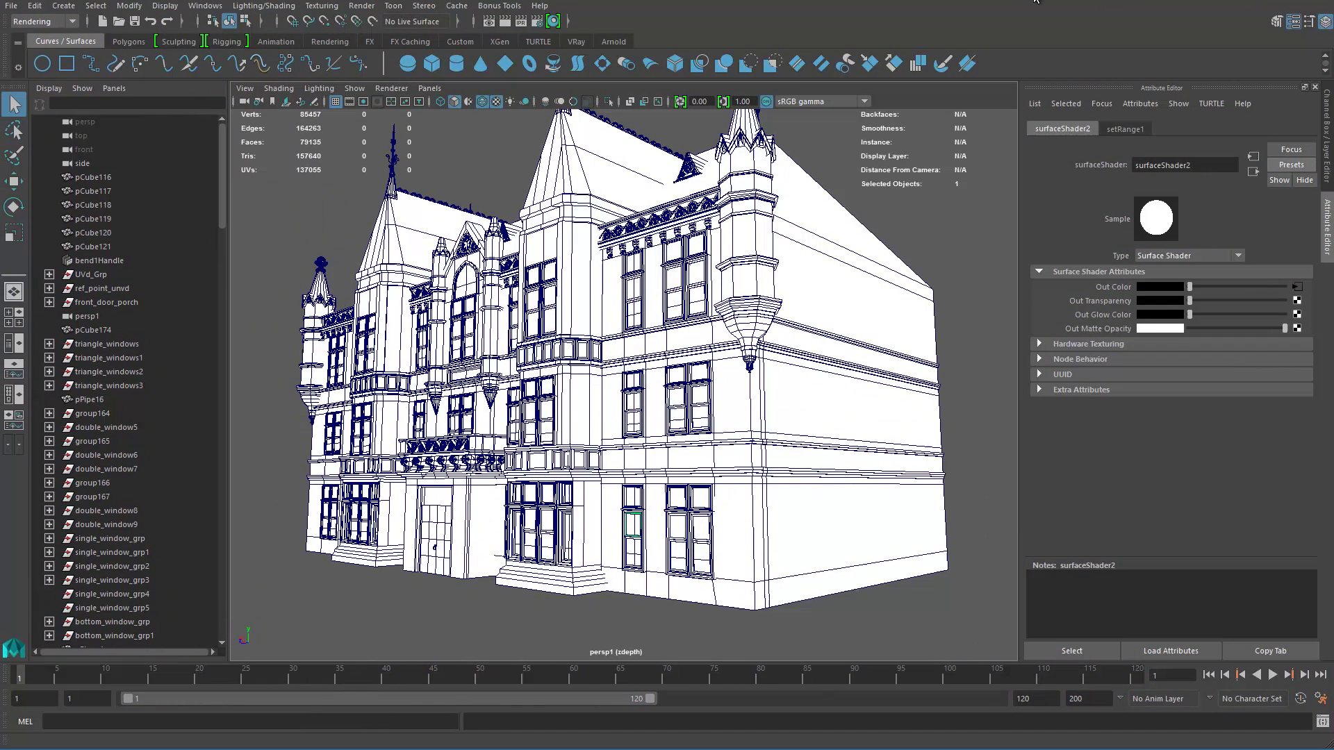
Reach setRange1 via the building's Material Attributes and render a test frame, which comes out nearly white.
left_click(861, 300)
right_click_drag(878, 305, 872, 631)
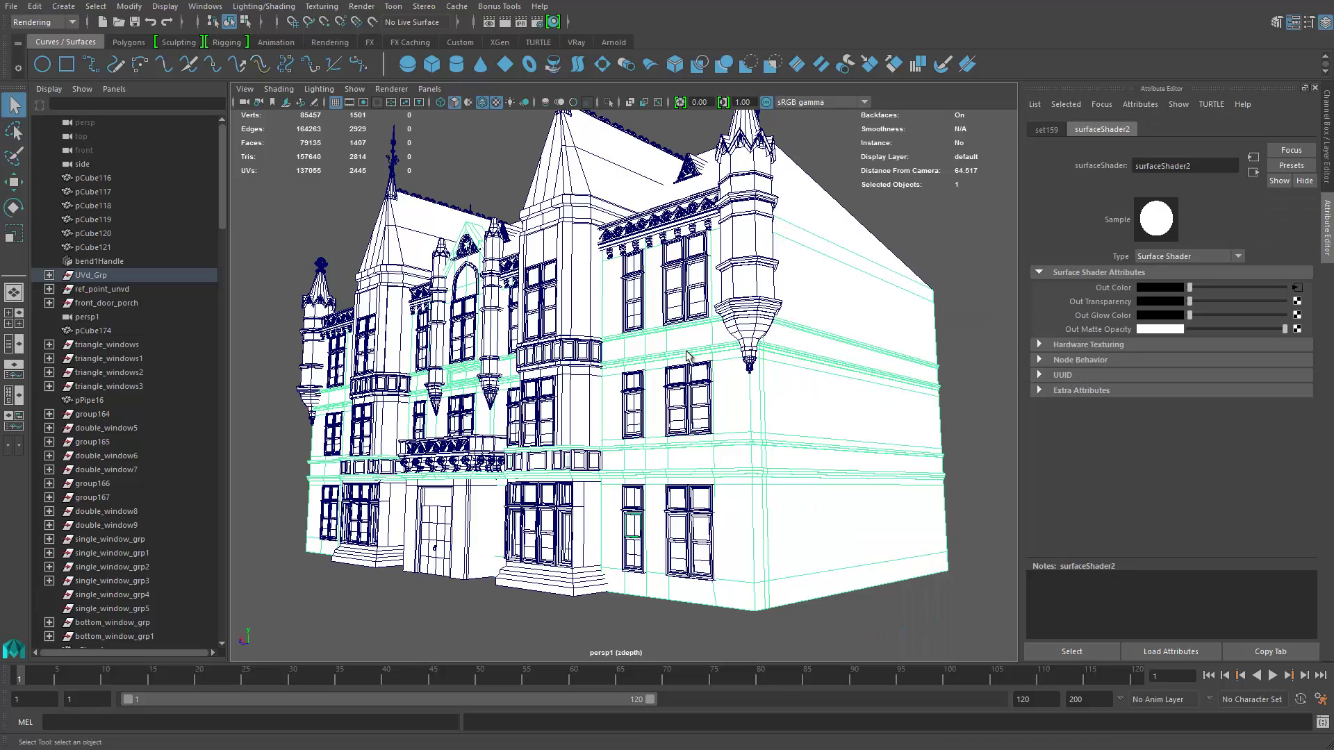
left_click(1296, 290)
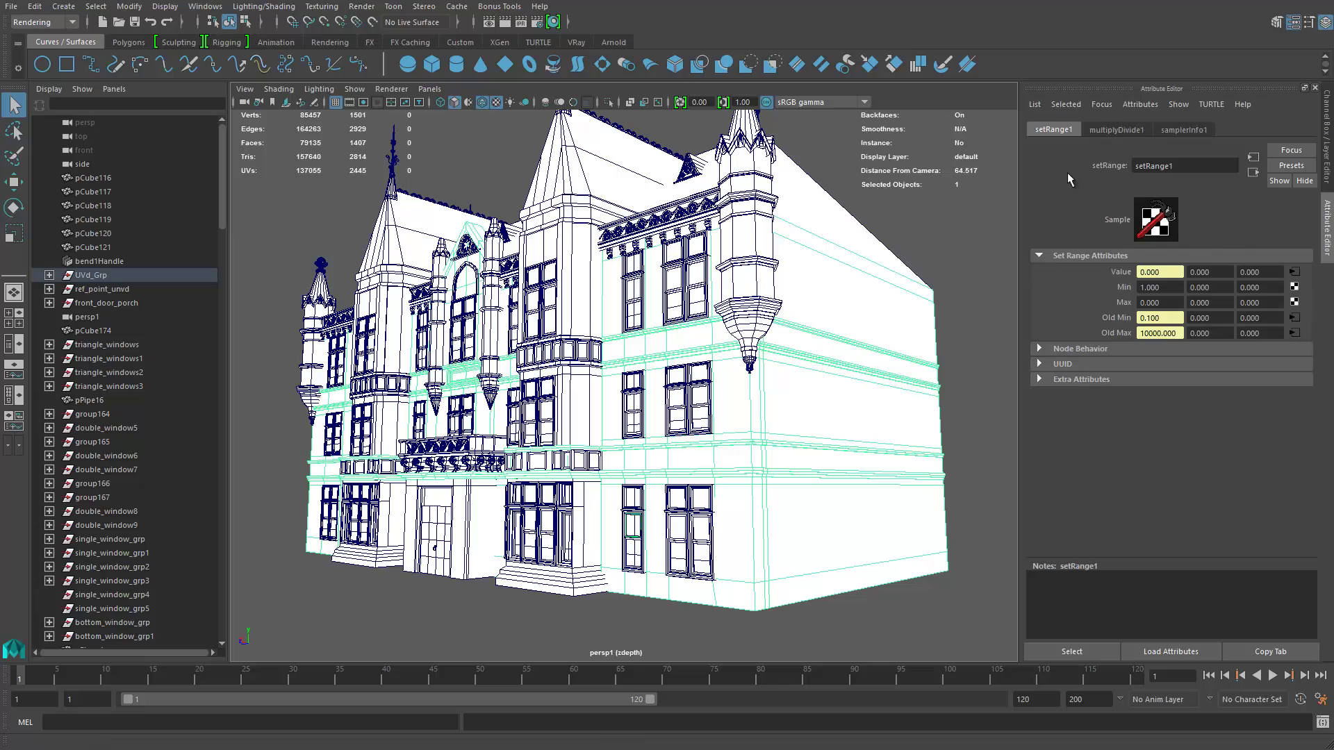
left_click(505, 21)
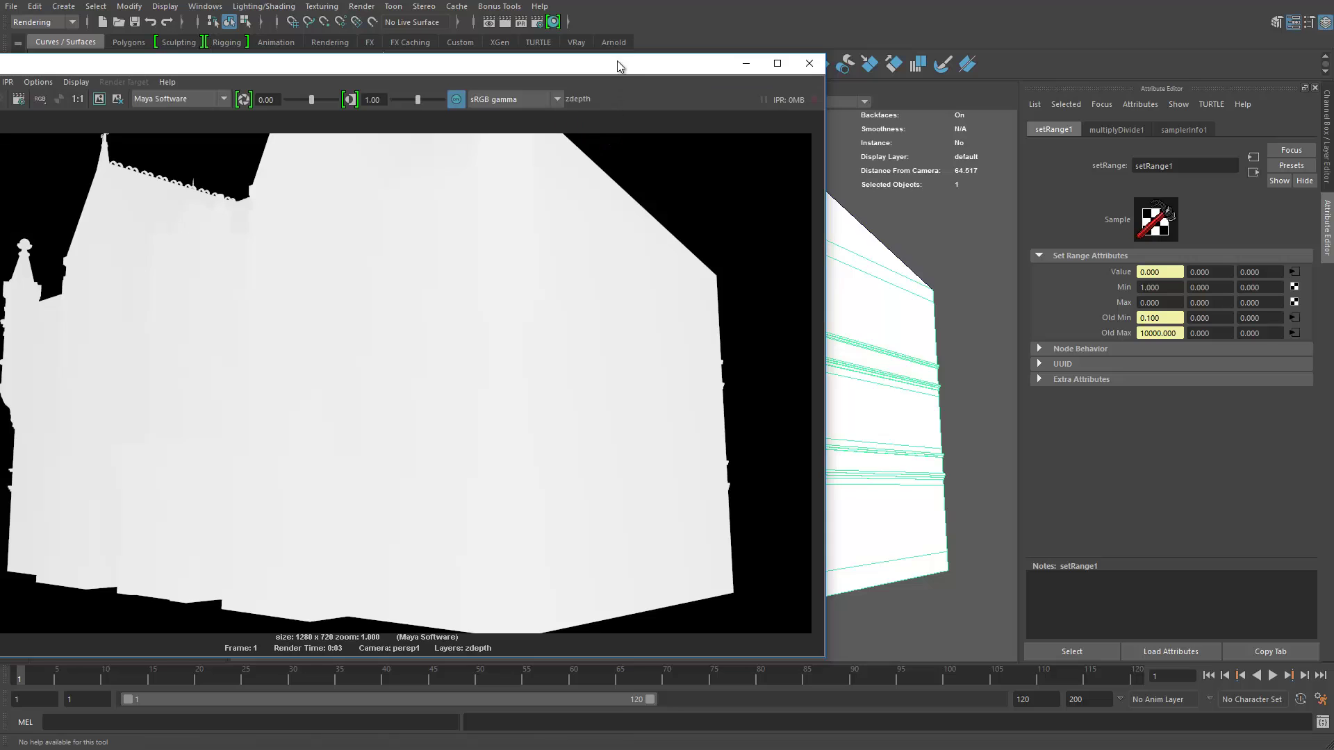
left_click_drag(618, 66, 812, 81)
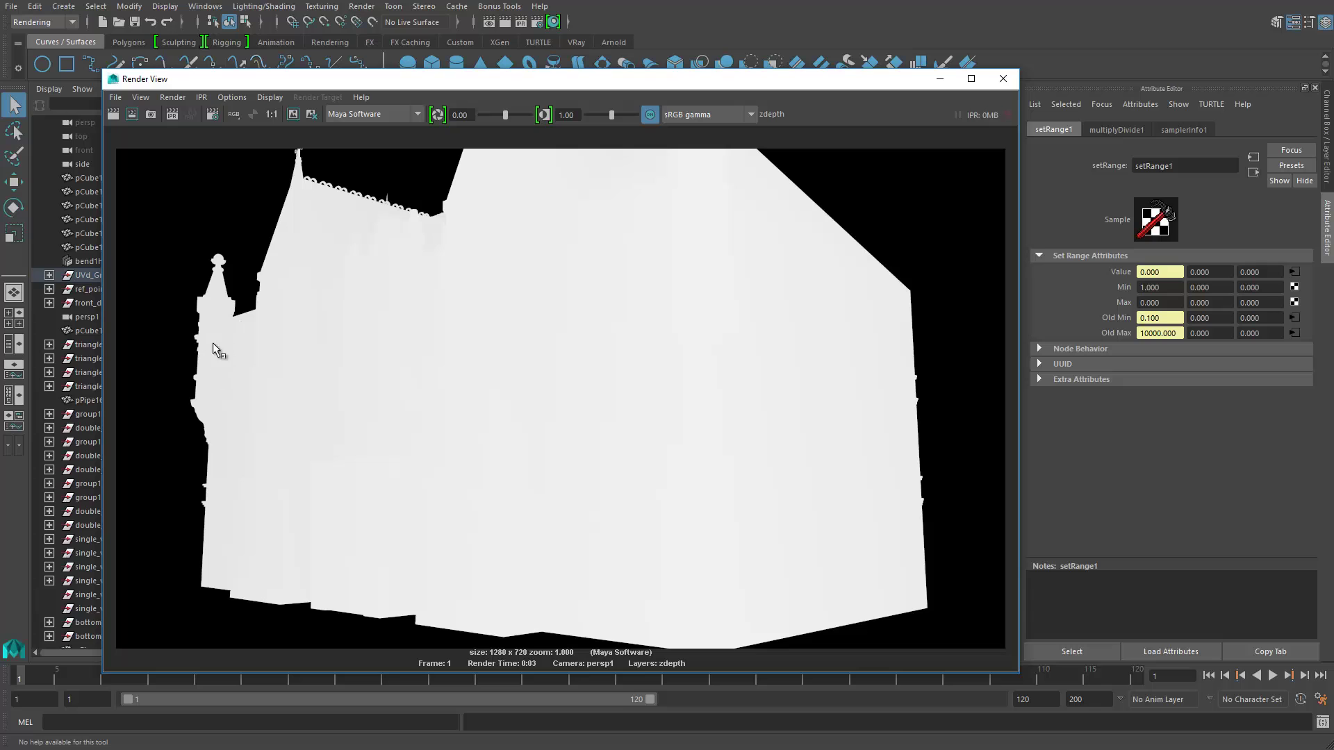
left_click_drag(868, 82, 800, 113)
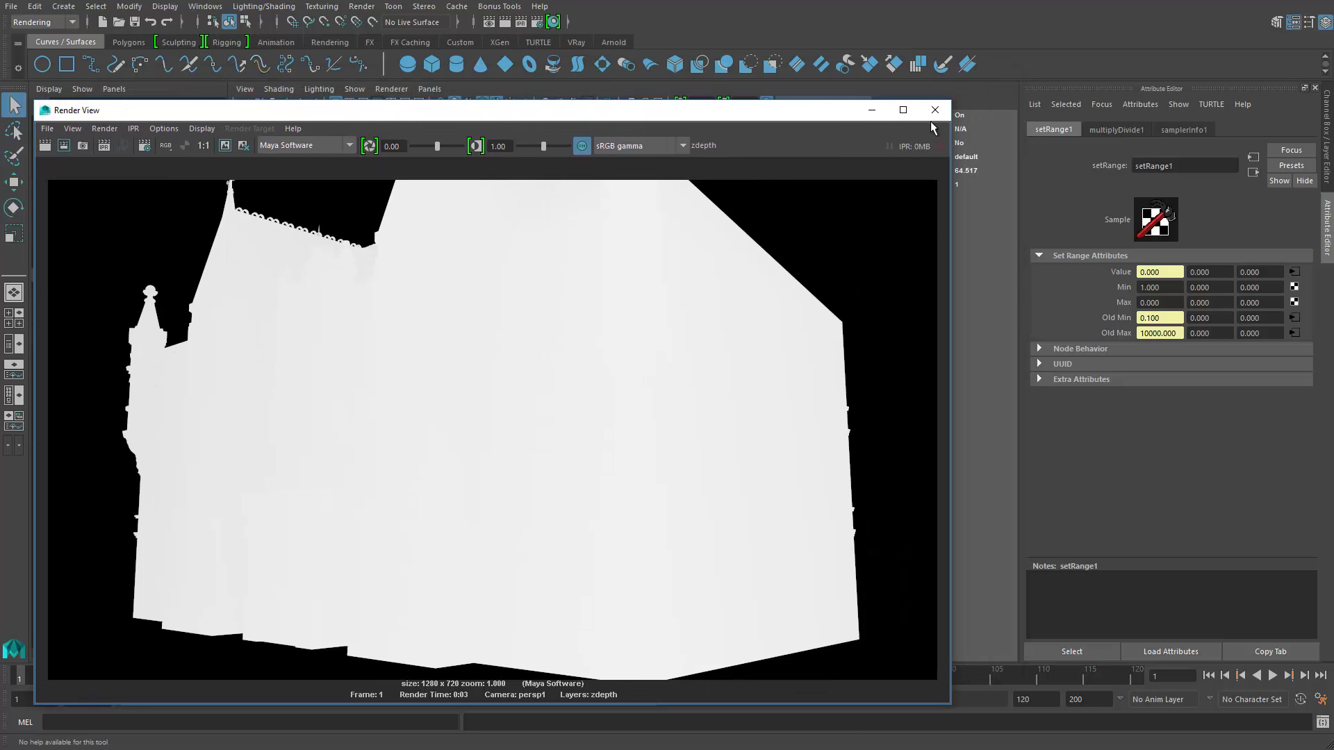
Close Render View and reopen setRange1 through the building's material attributes.
left_click(933, 110)
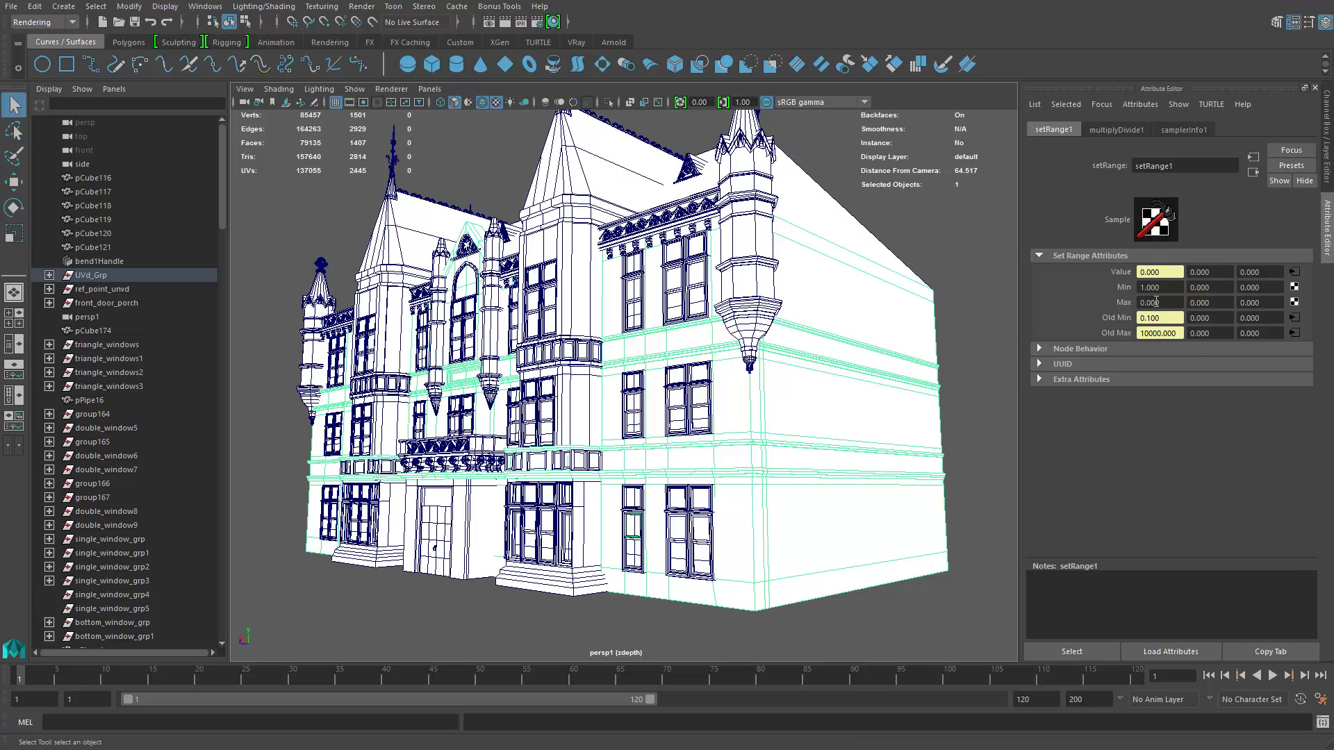
left_click(869, 314)
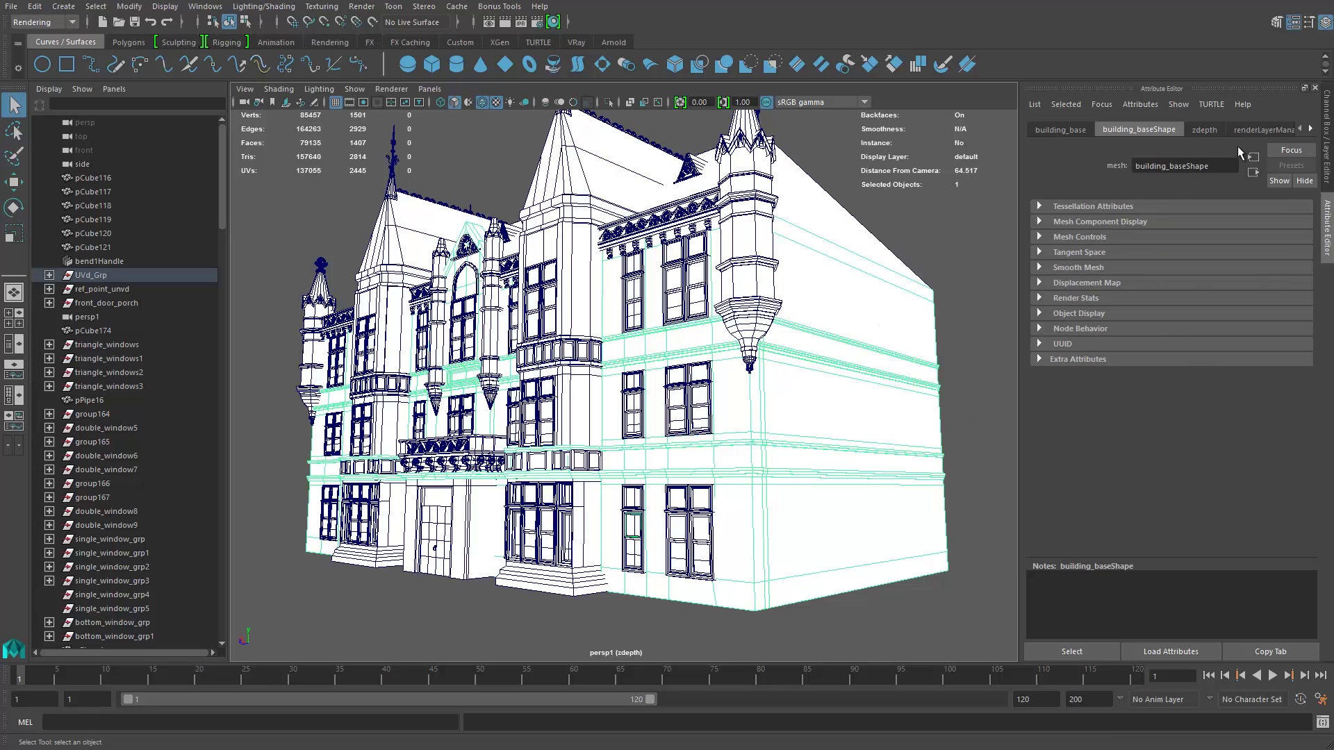
right_click_drag(831, 309, 836, 632)
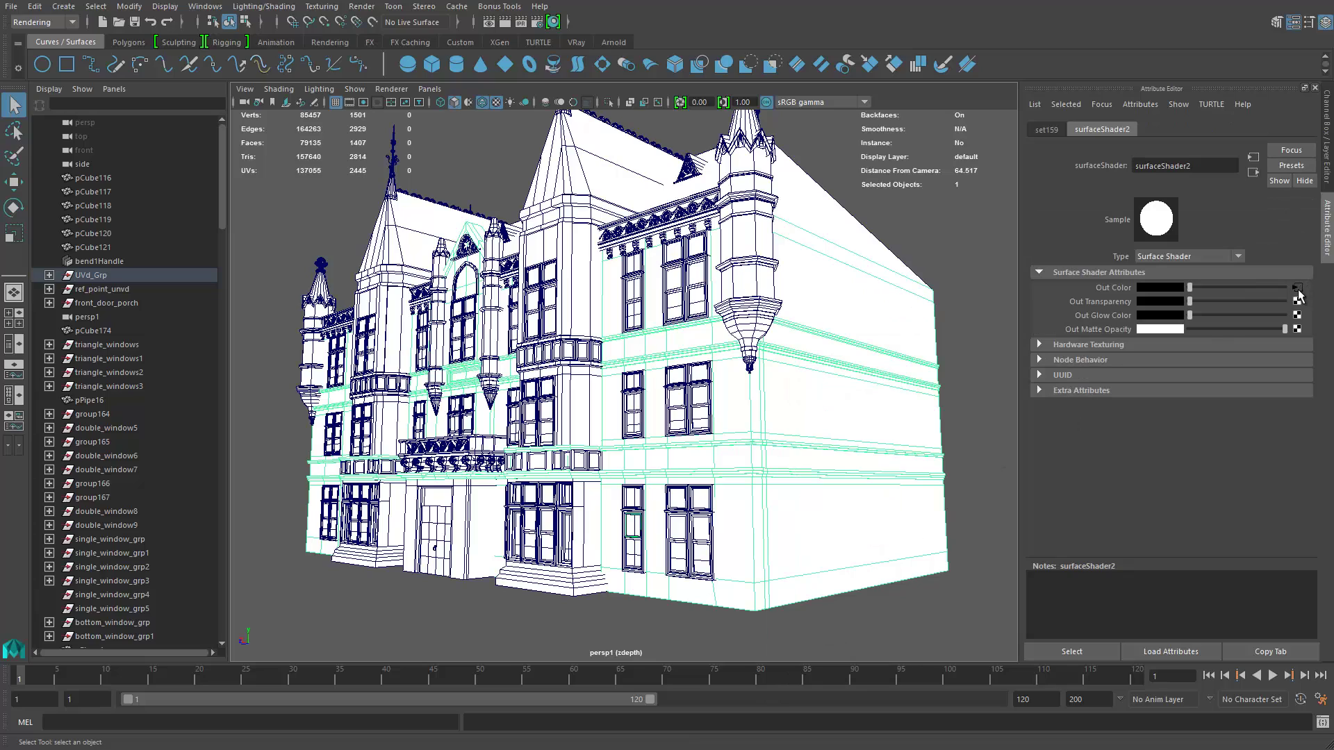
left_click(1296, 288)
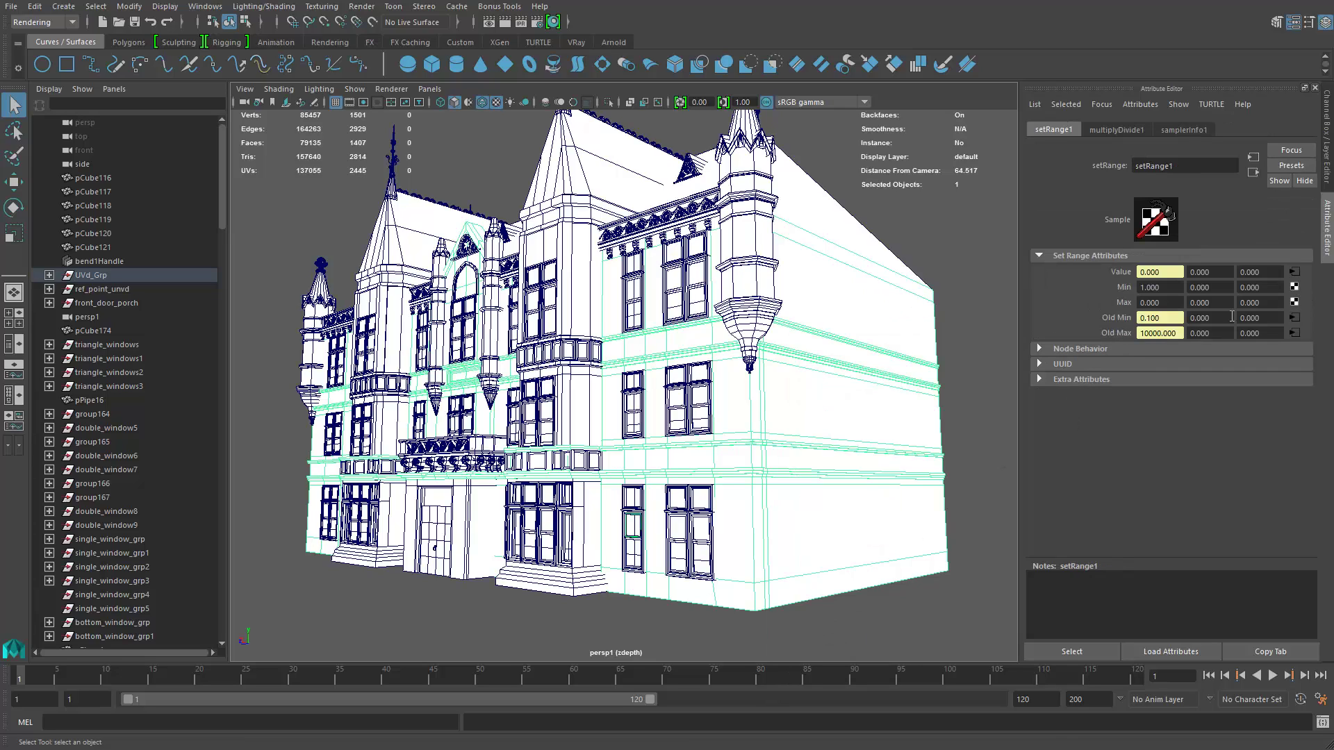
Break Old Max's far-clip connection, set it to 10000, and check a test render.
left_click_drag(1176, 333, 1127, 336)
right_click(1151, 333)
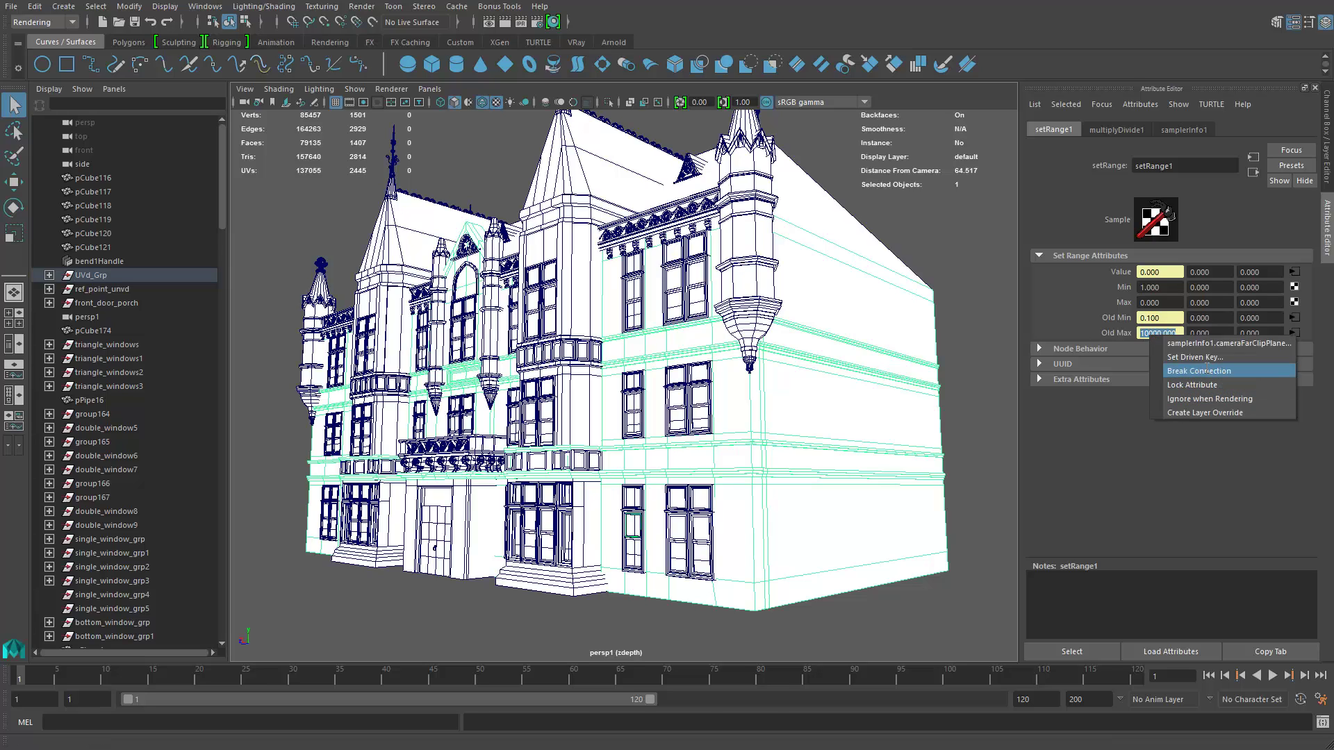
left_click(1172, 370)
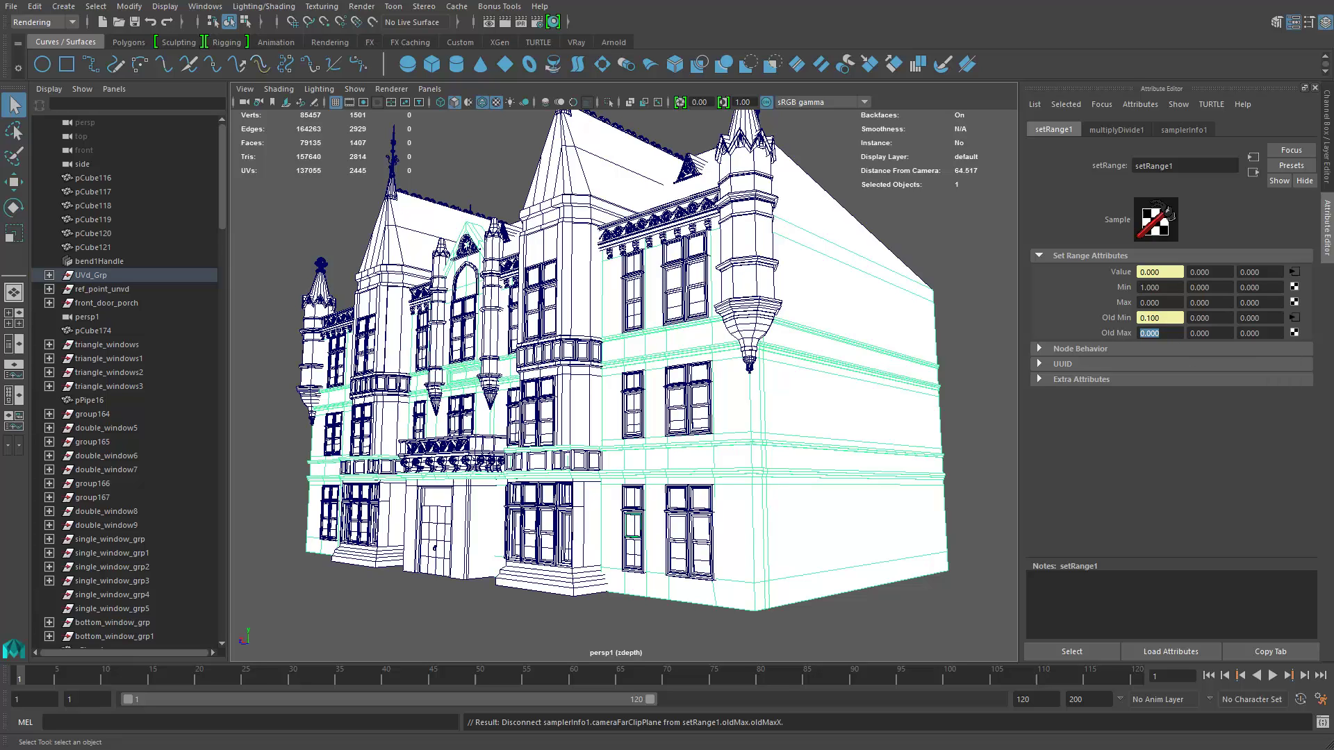
type("10000")
key("Return")
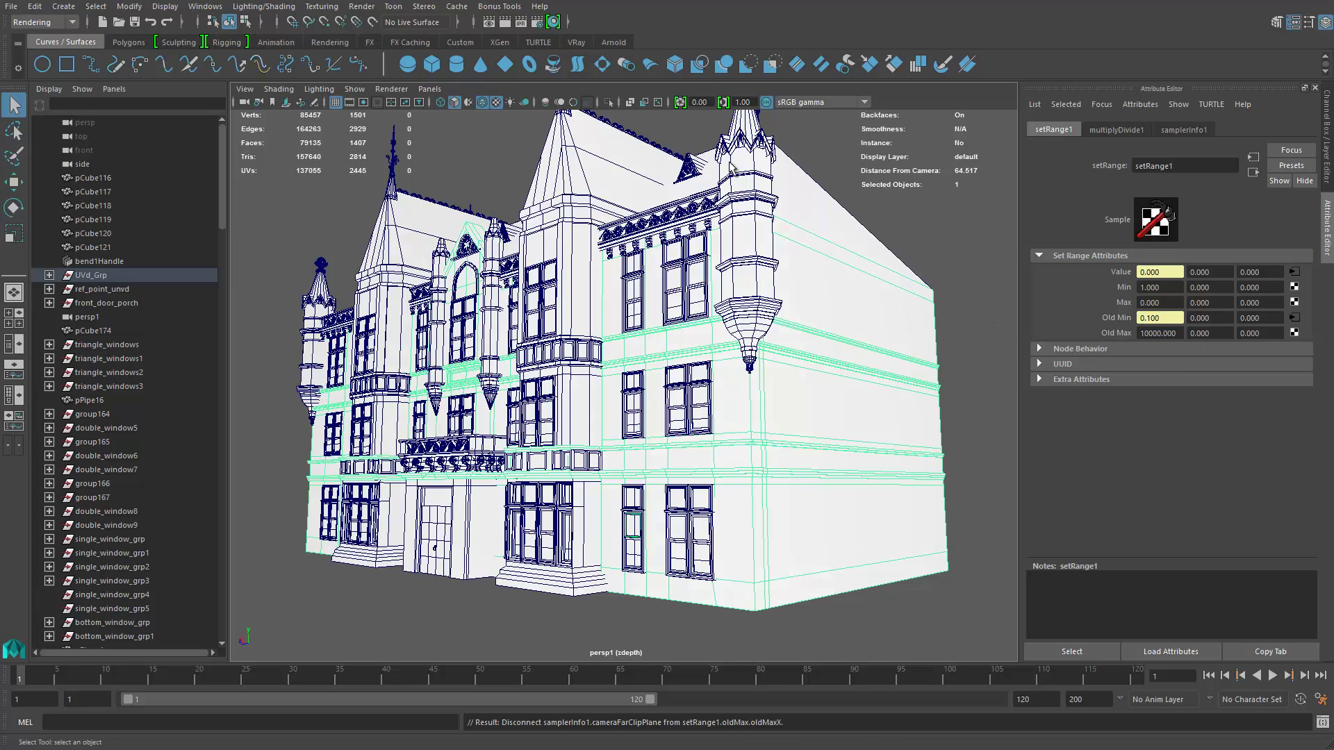
left_click(520, 21)
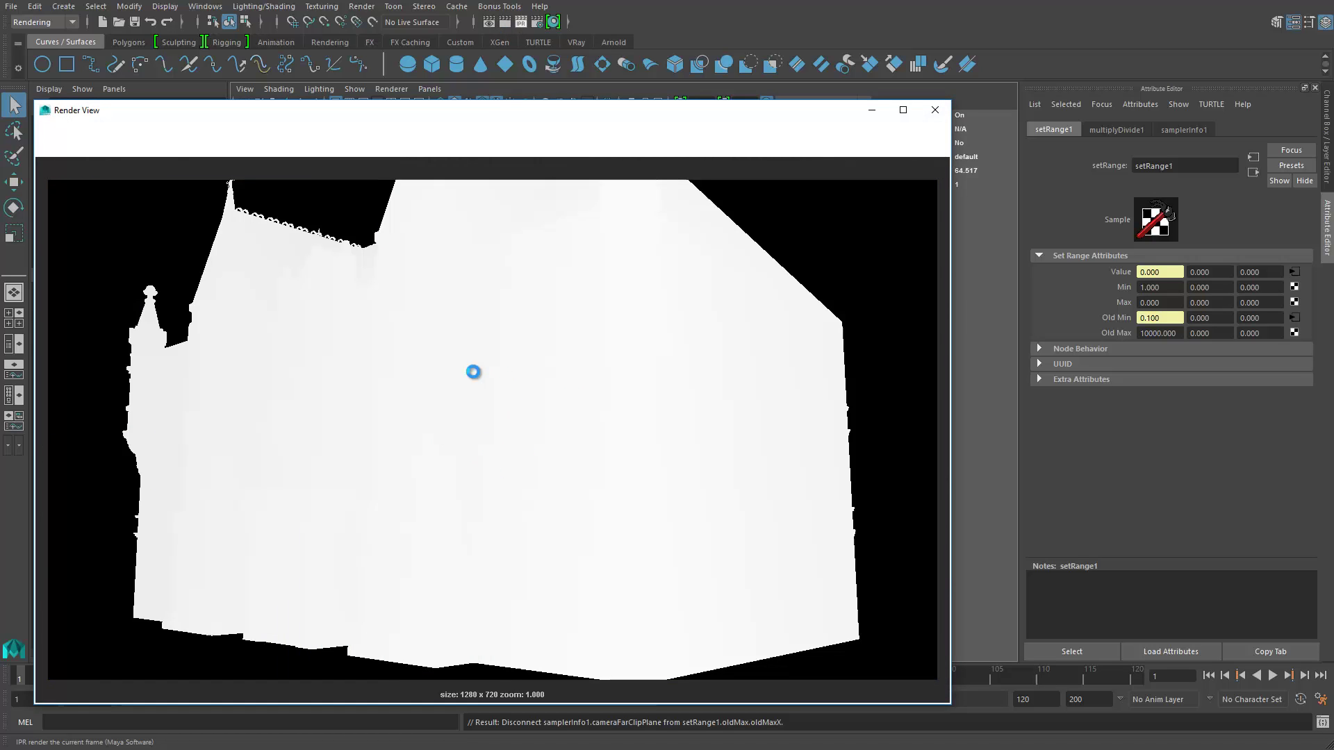
left_click(935, 109)
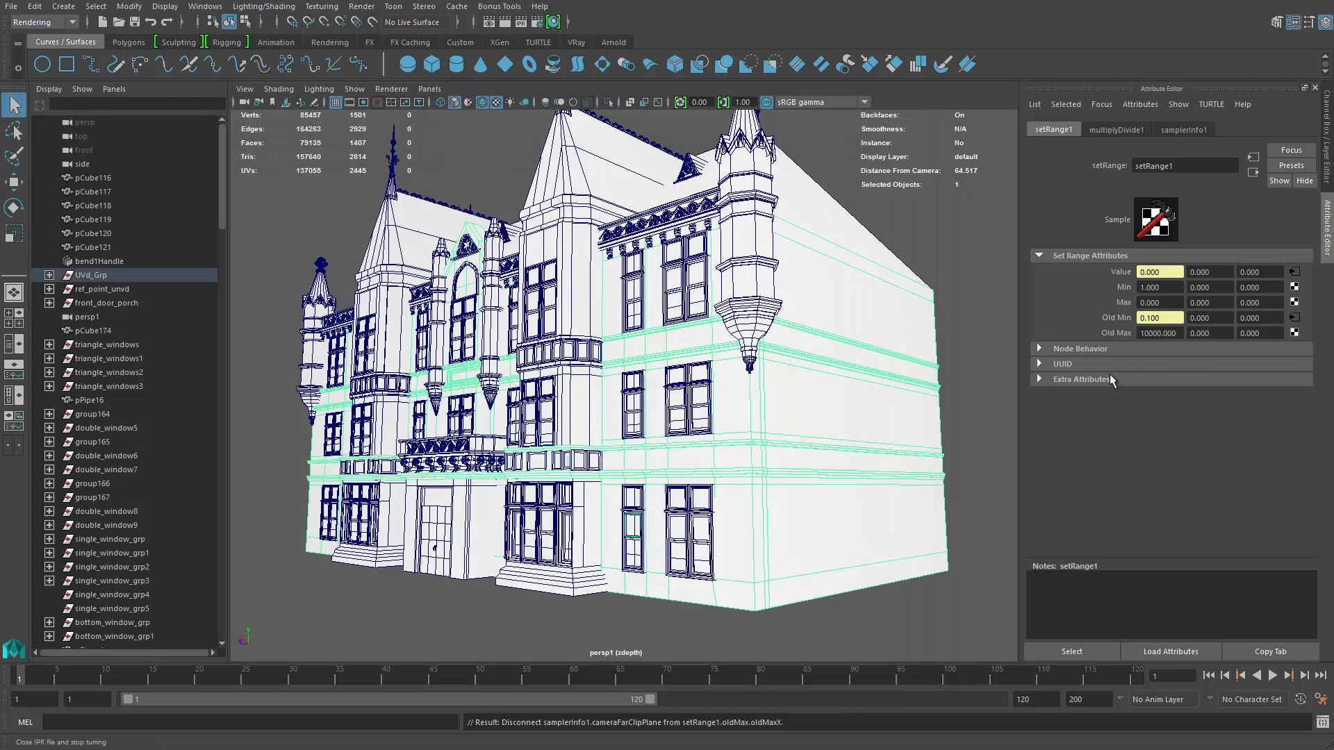
Try Old Max values 5000, 1000, 3000 and 4000, rendering once to check the gradient.
left_click_drag(1146, 335, 1140, 334)
type("5")
key("Return")
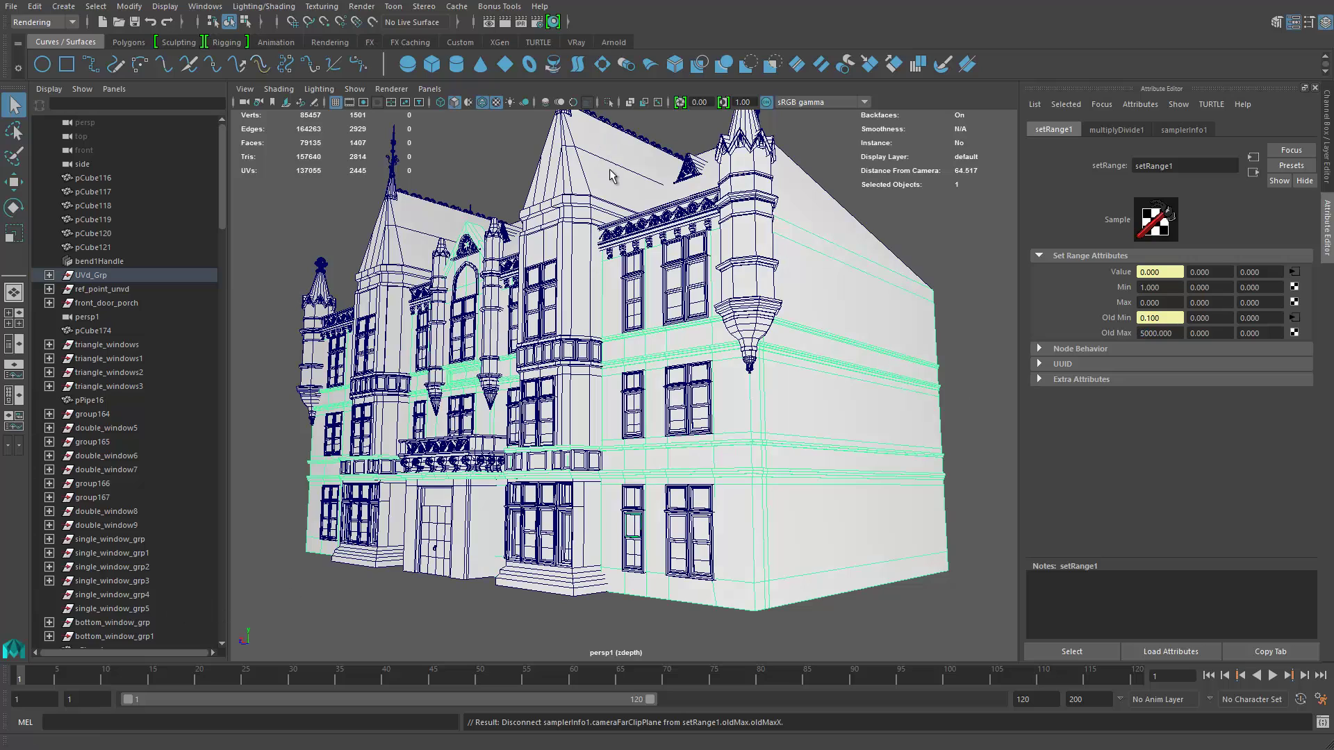
left_click_drag(1148, 334, 1141, 334)
type("1")
key("Return")
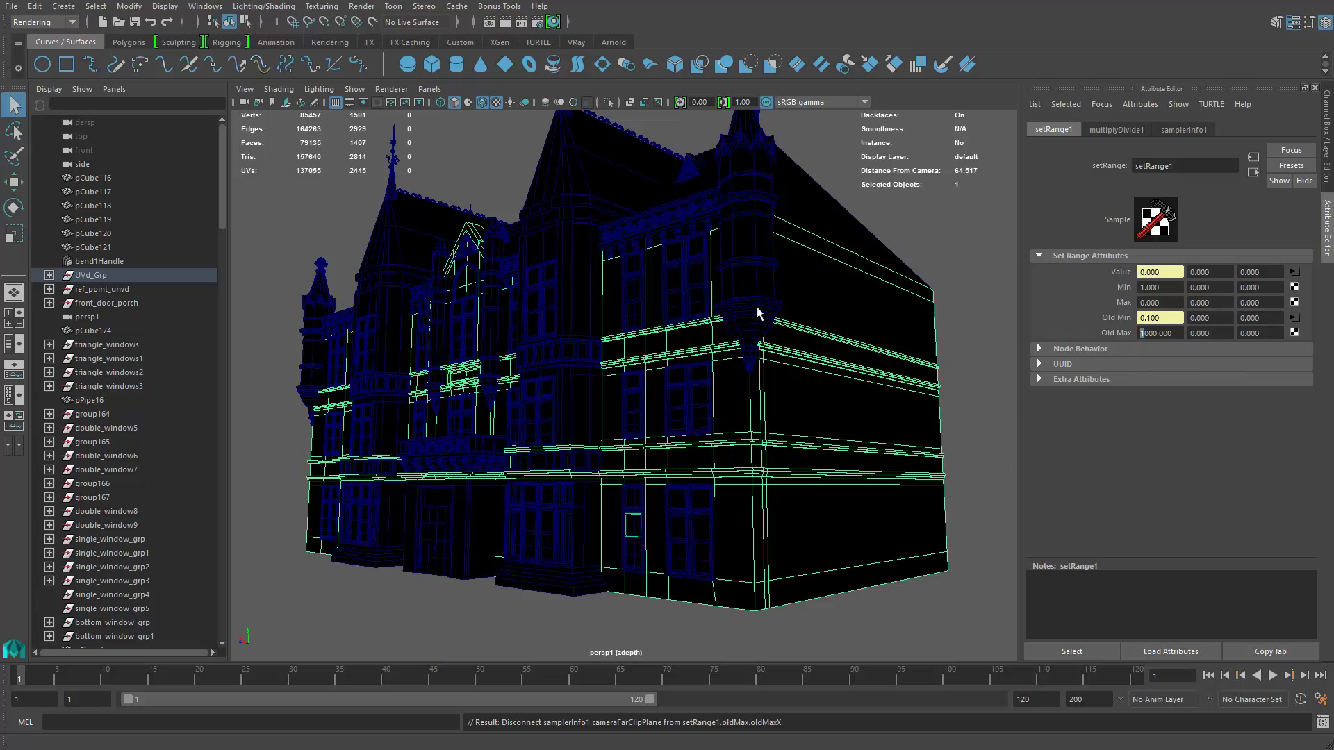
key("Return")
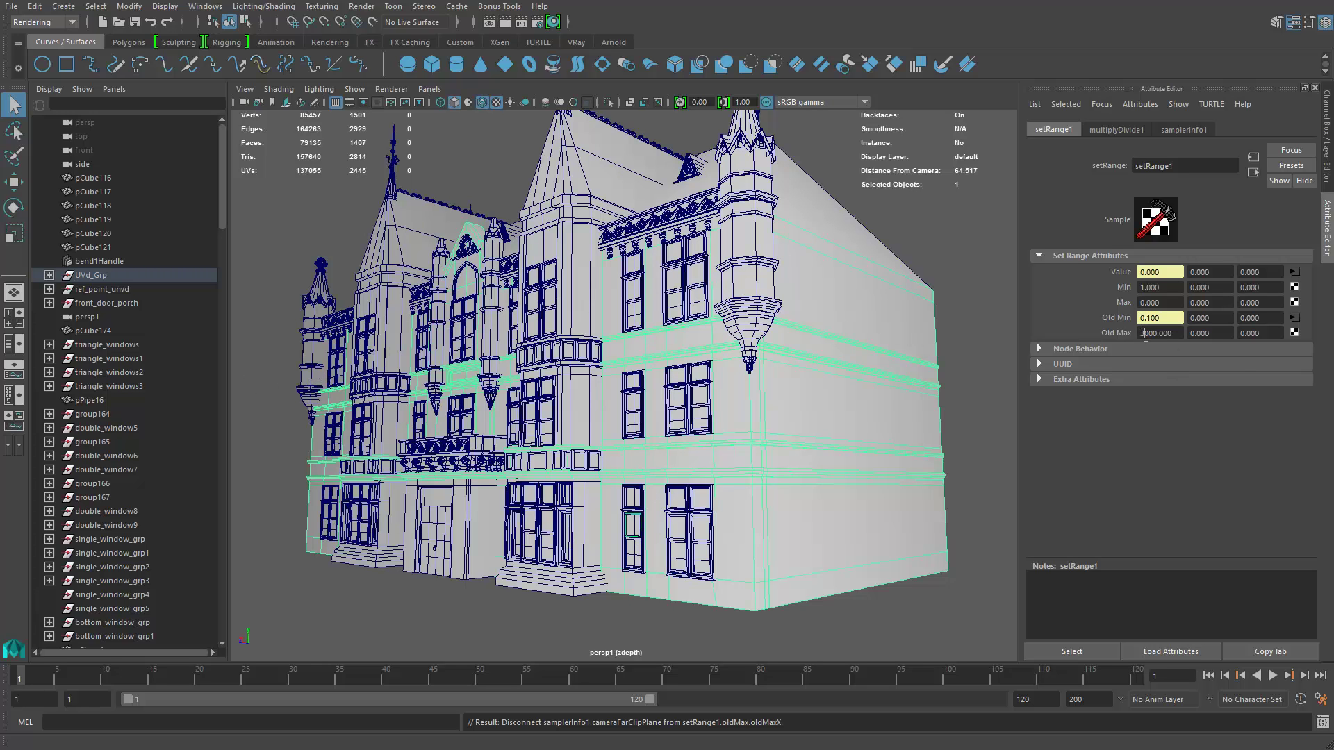
left_click_drag(1146, 333, 1139, 334)
type("4")
key("Return")
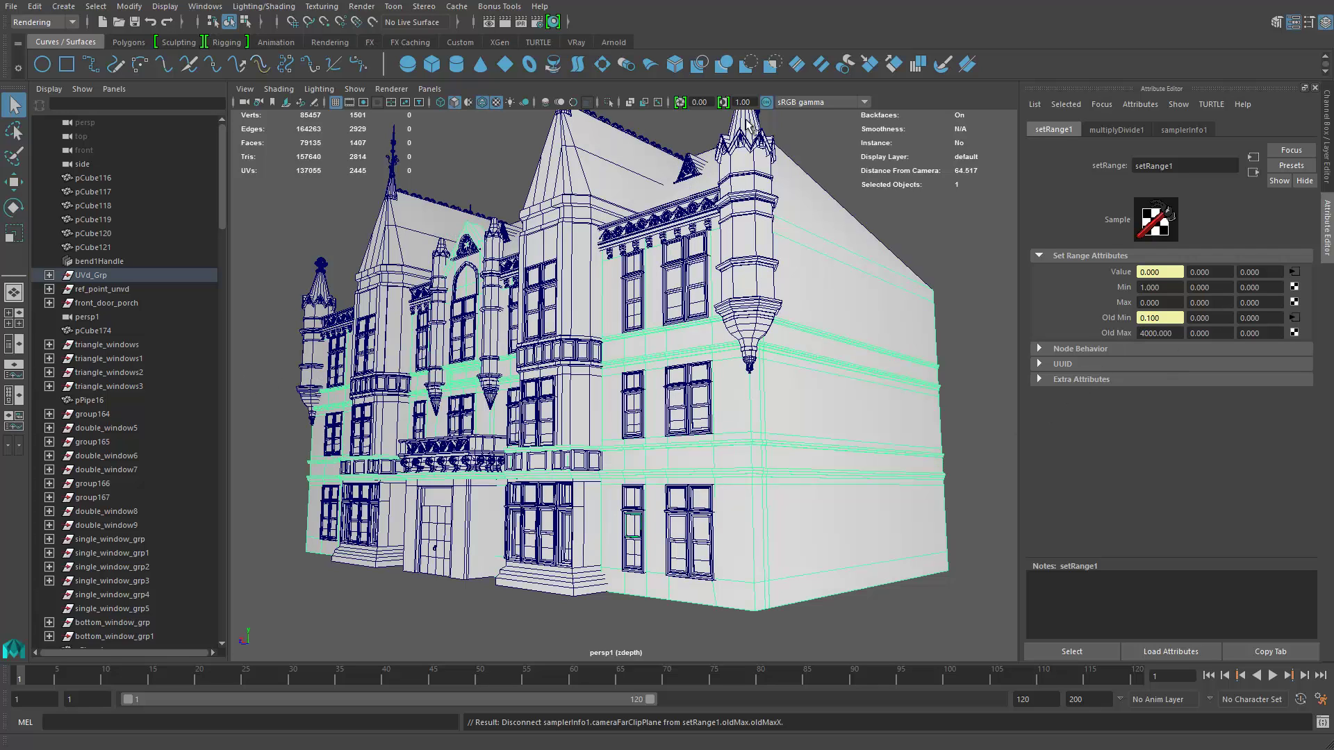
left_click(502, 23)
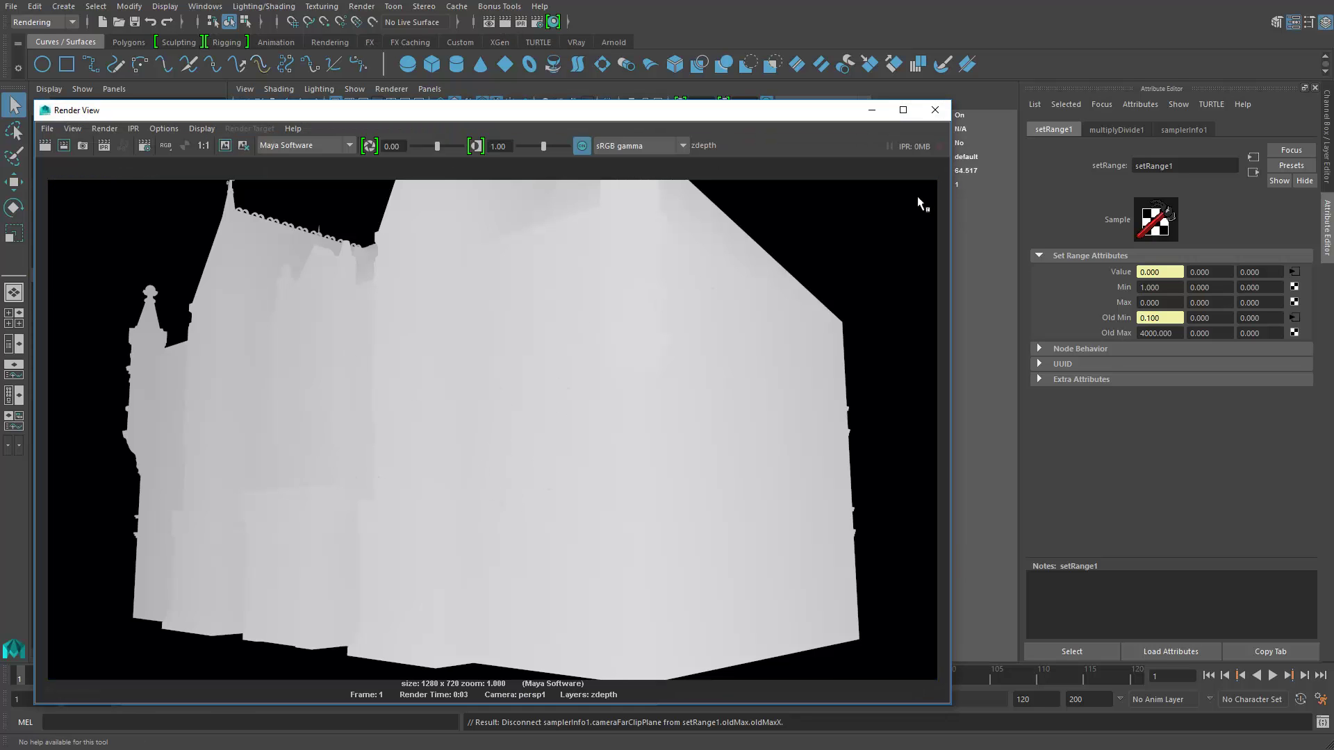
left_click(935, 110)
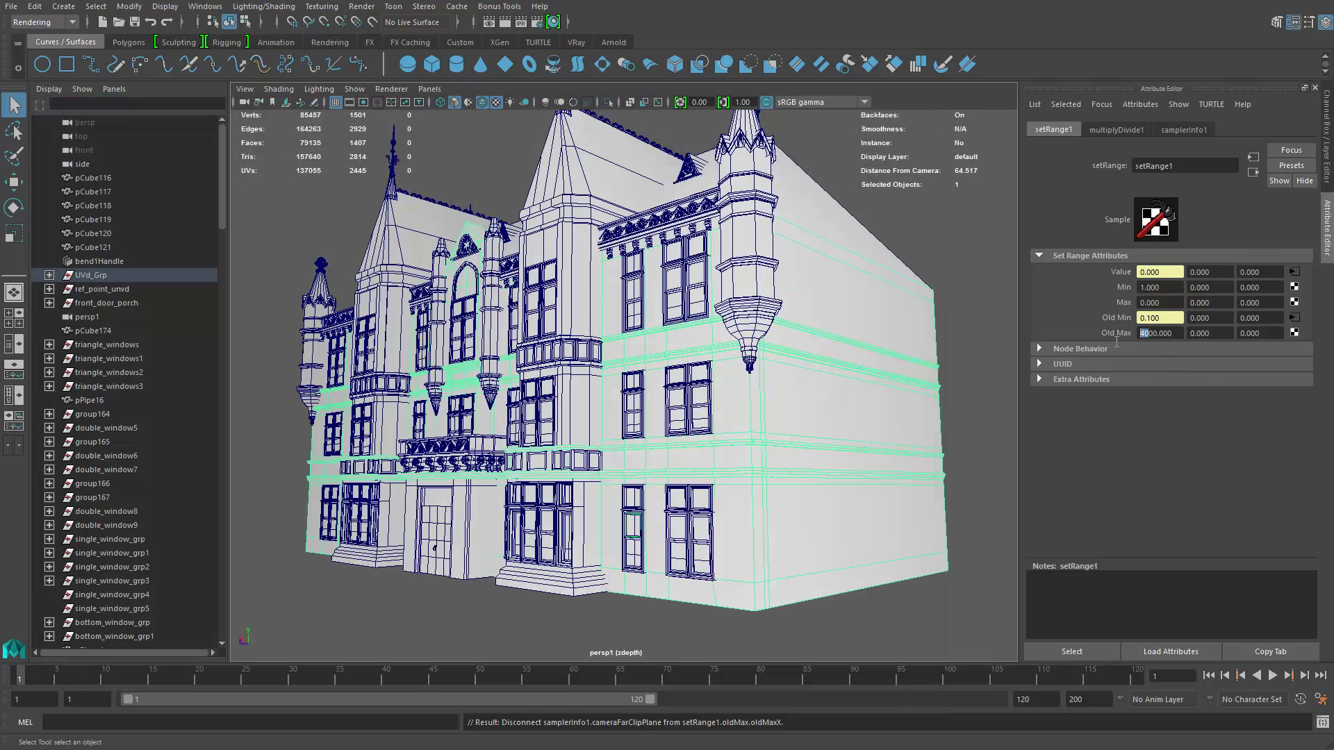
Set Old Max to 2000 and render the frame again.
type("2")
key("Return")
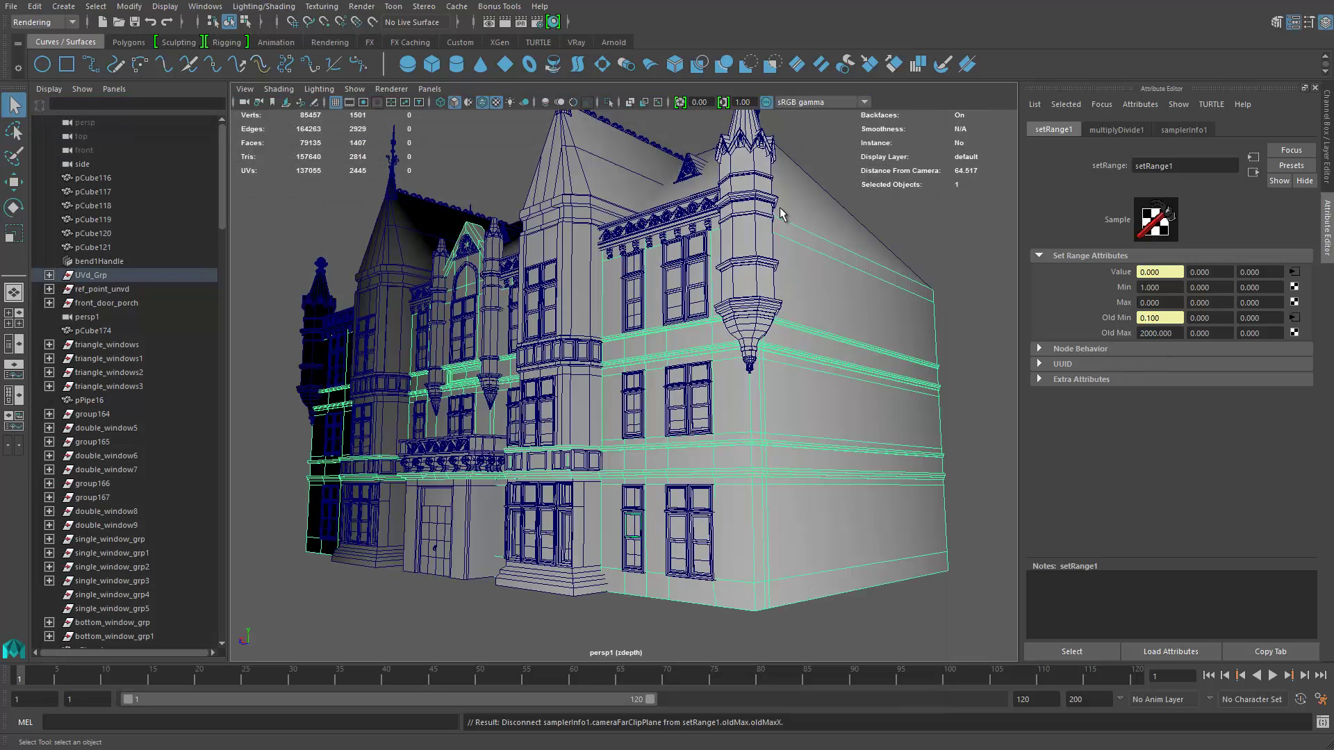
left_click(504, 22)
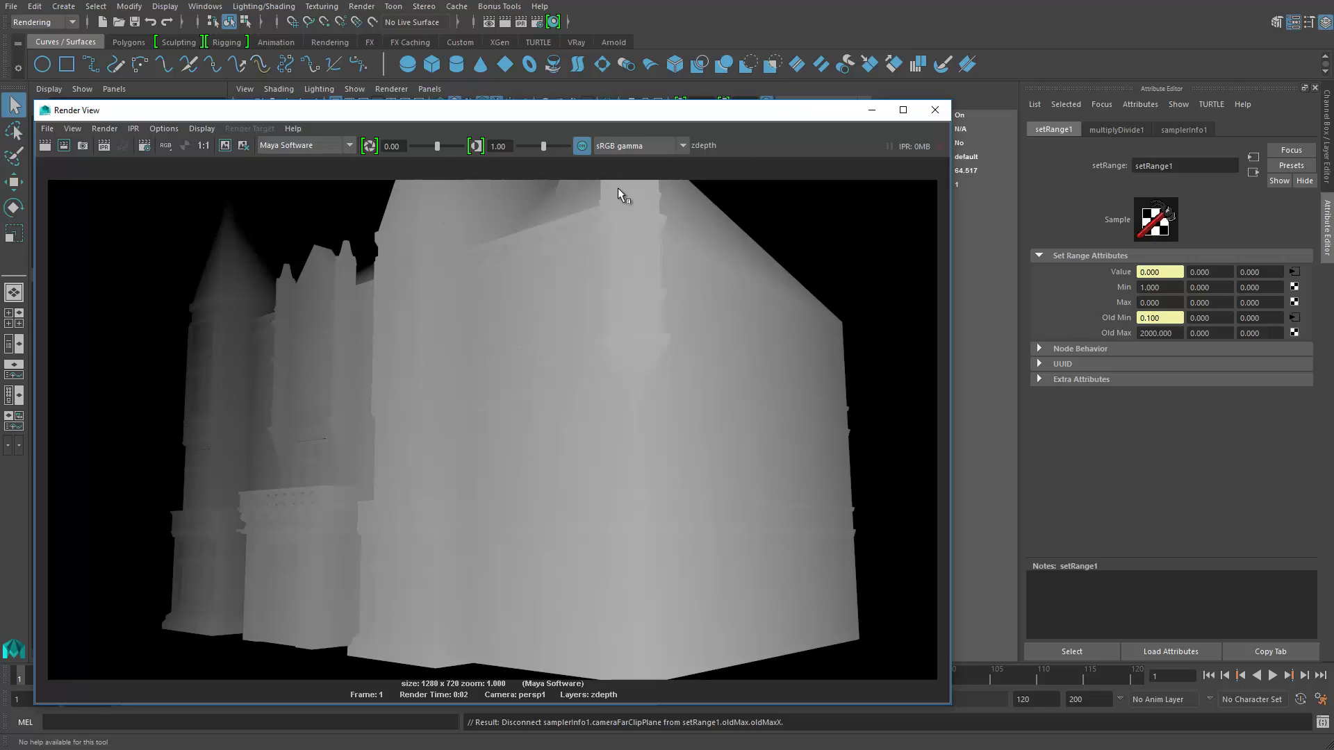
Close Render View and scrub through the camera animation.
left_click(935, 110)
key("alt+v")
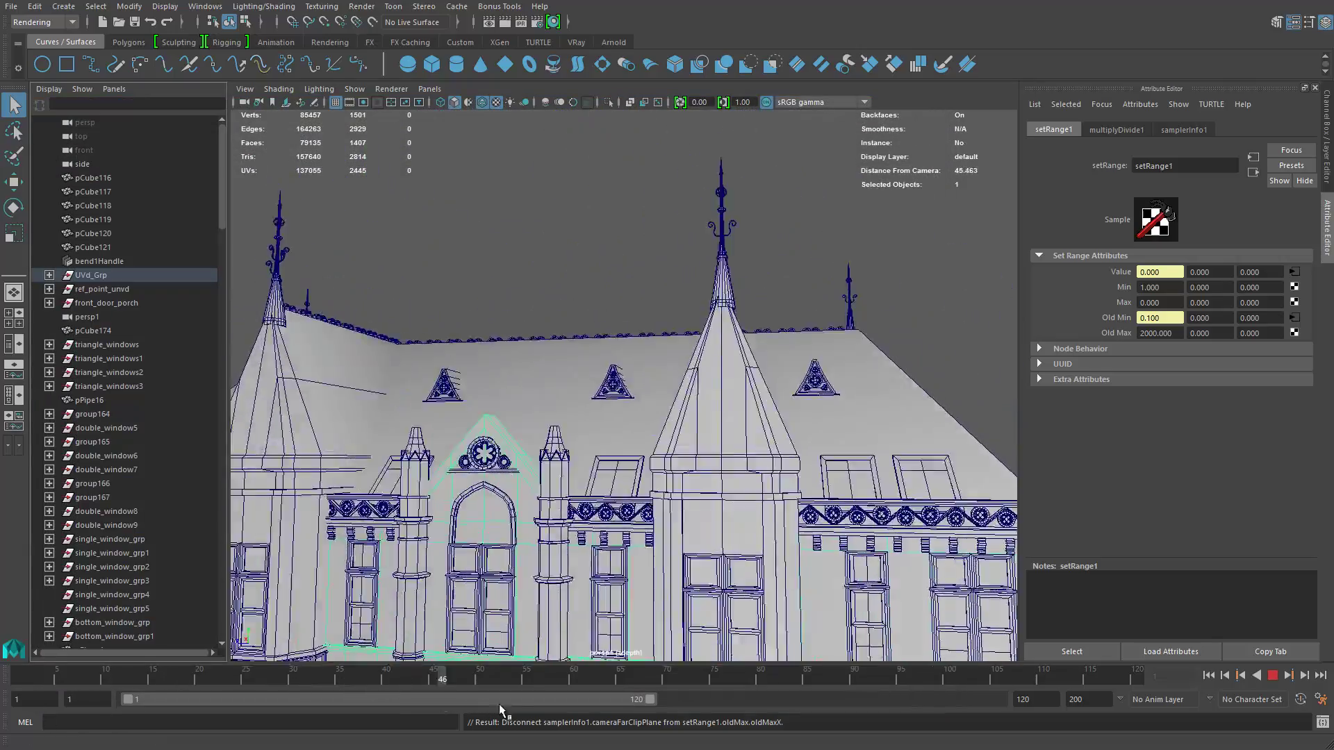
left_click_drag(502, 675, 199, 673)
Deselect all, turn off Wireframe on Shaded, return to frame 1, and show the render layers.
left_click(314, 220)
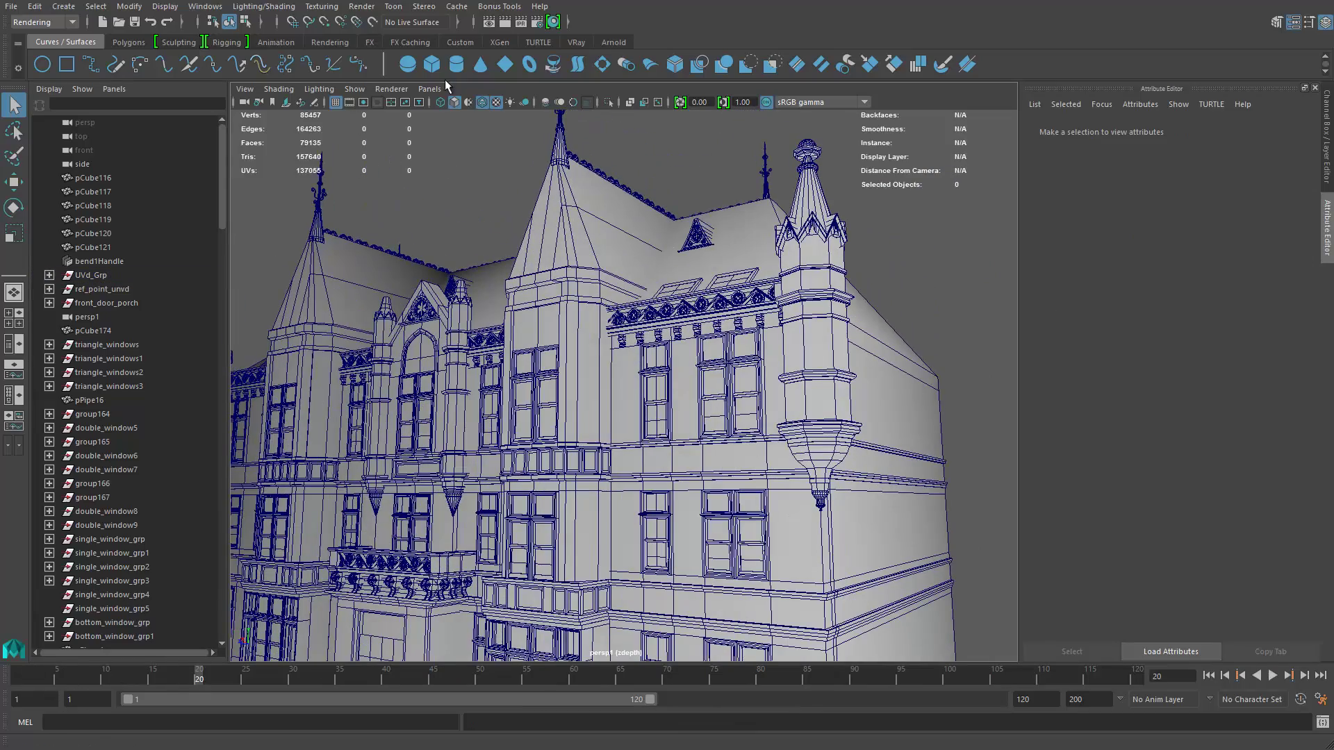
left_click(482, 102)
mouse_move(46, 678)
left_mouse_down()
mouse_move(2, 683)
mouse_move(124, 681)
mouse_move(394, 718)
mouse_move(961, 718)
mouse_move(703, 707)
mouse_move(166, 622)
mouse_move(7, 677)
left_mouse_up()
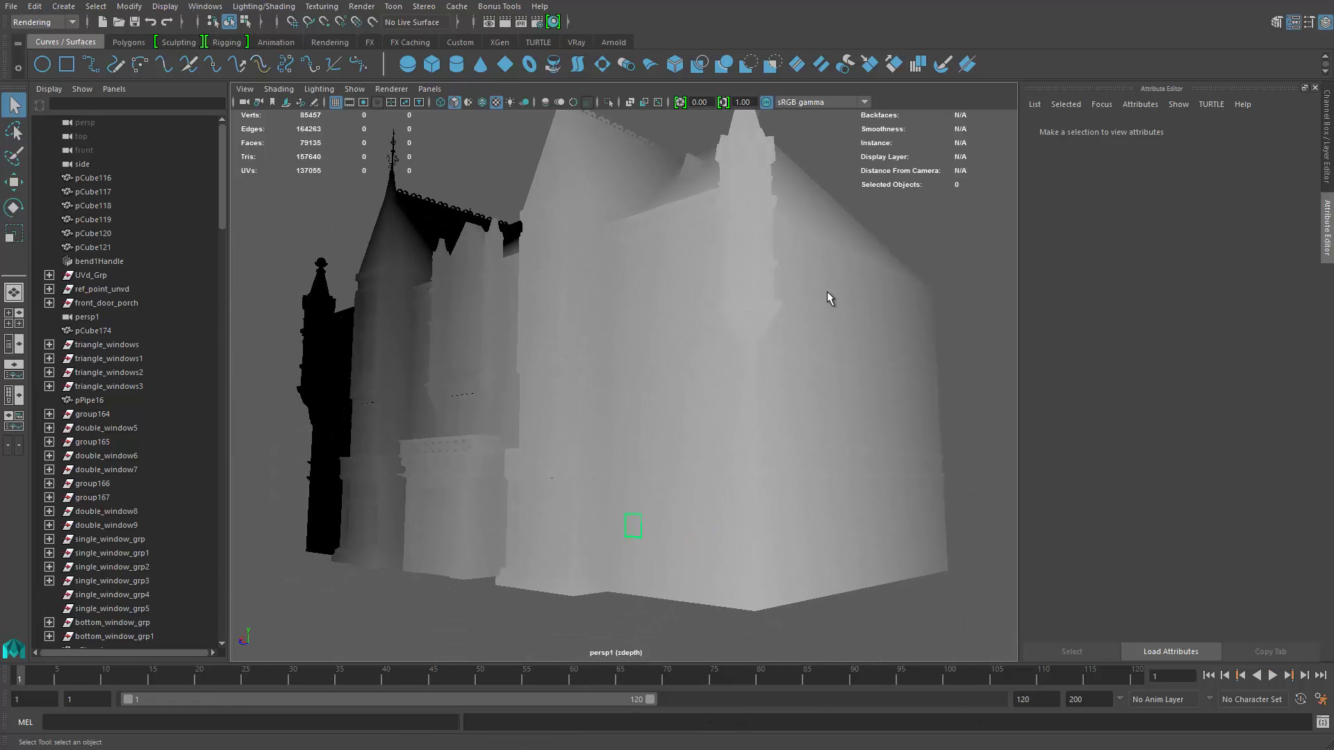
key("ctrl+a")
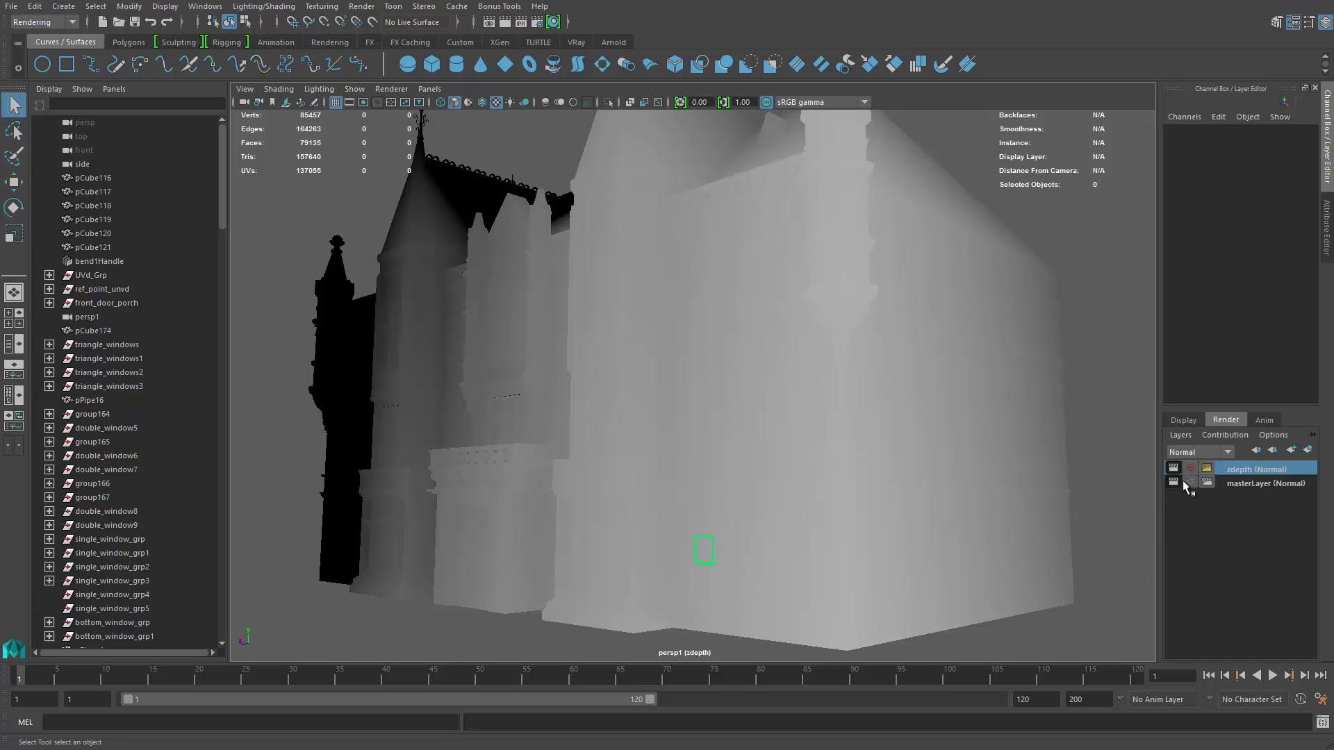
left_click(1243, 483)
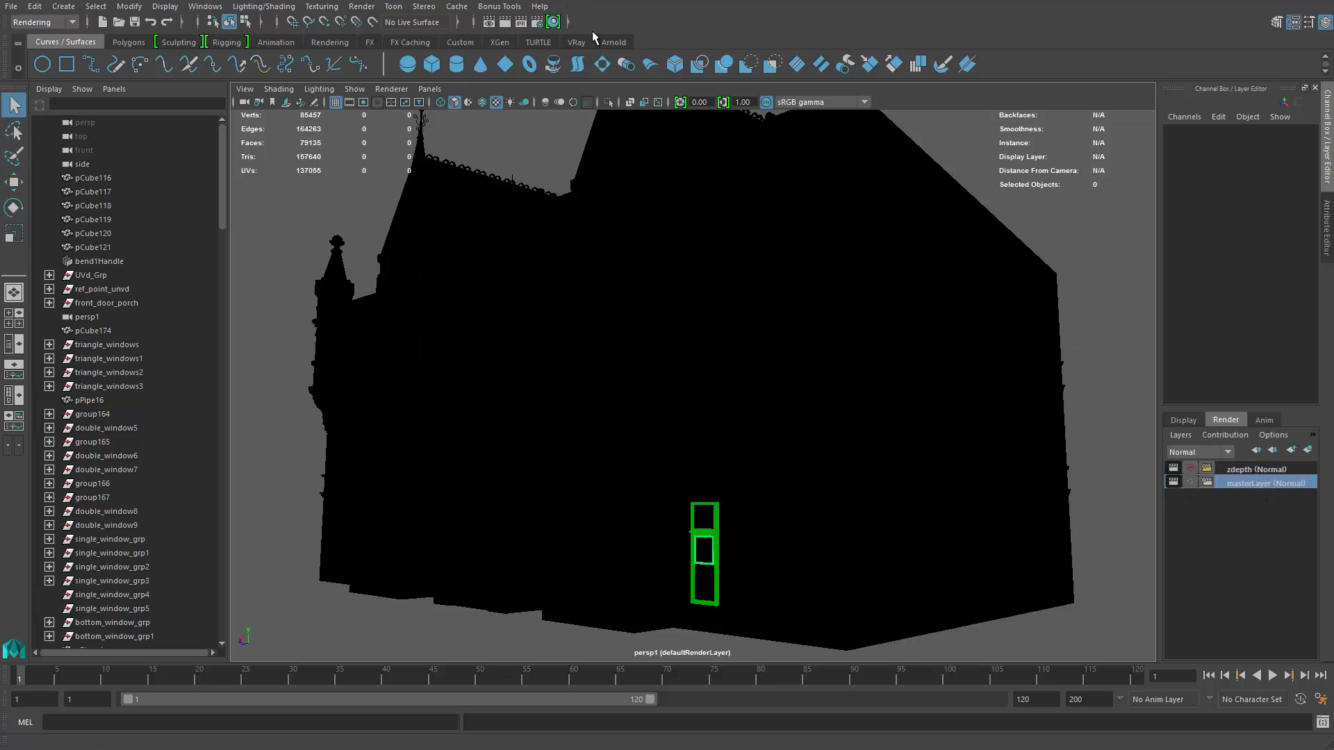
left_click(1237, 470)
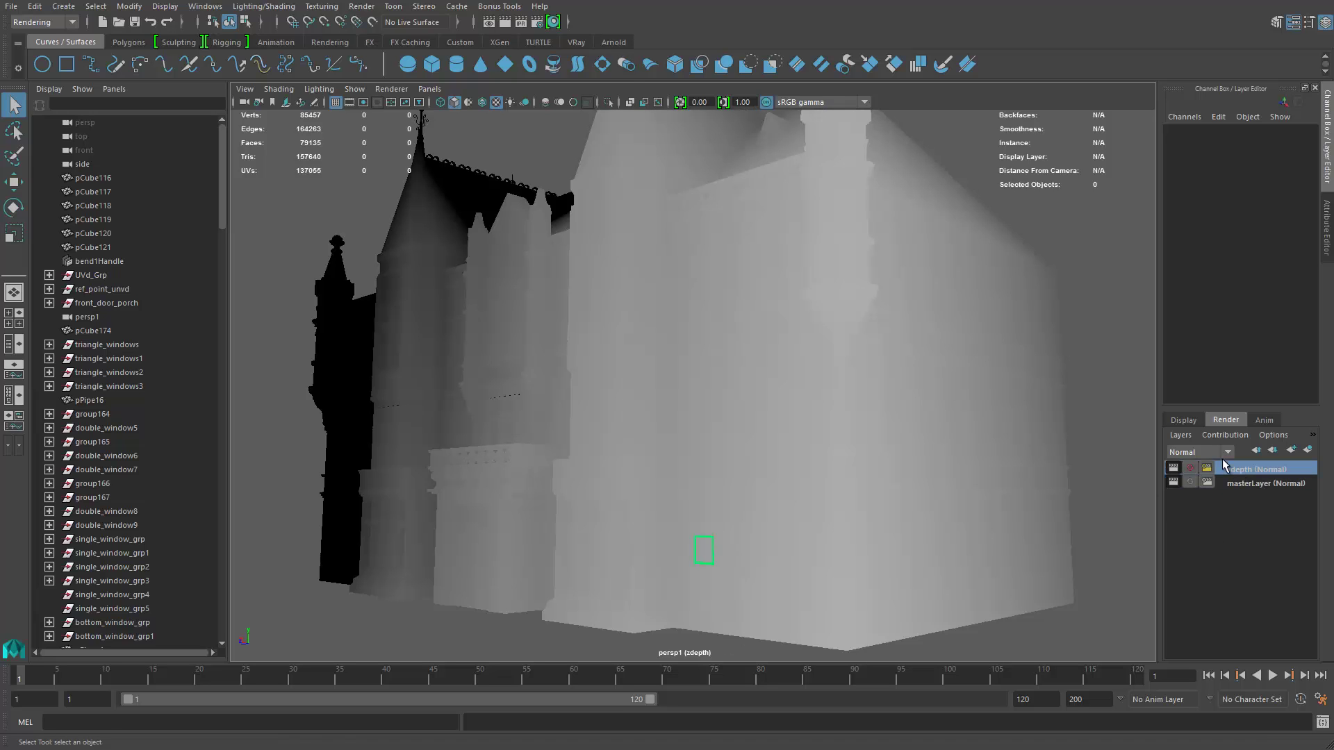
In Render Settings, change the zdepth layer's image format from Tiff to JPEG (jpg).
left_click(536, 22)
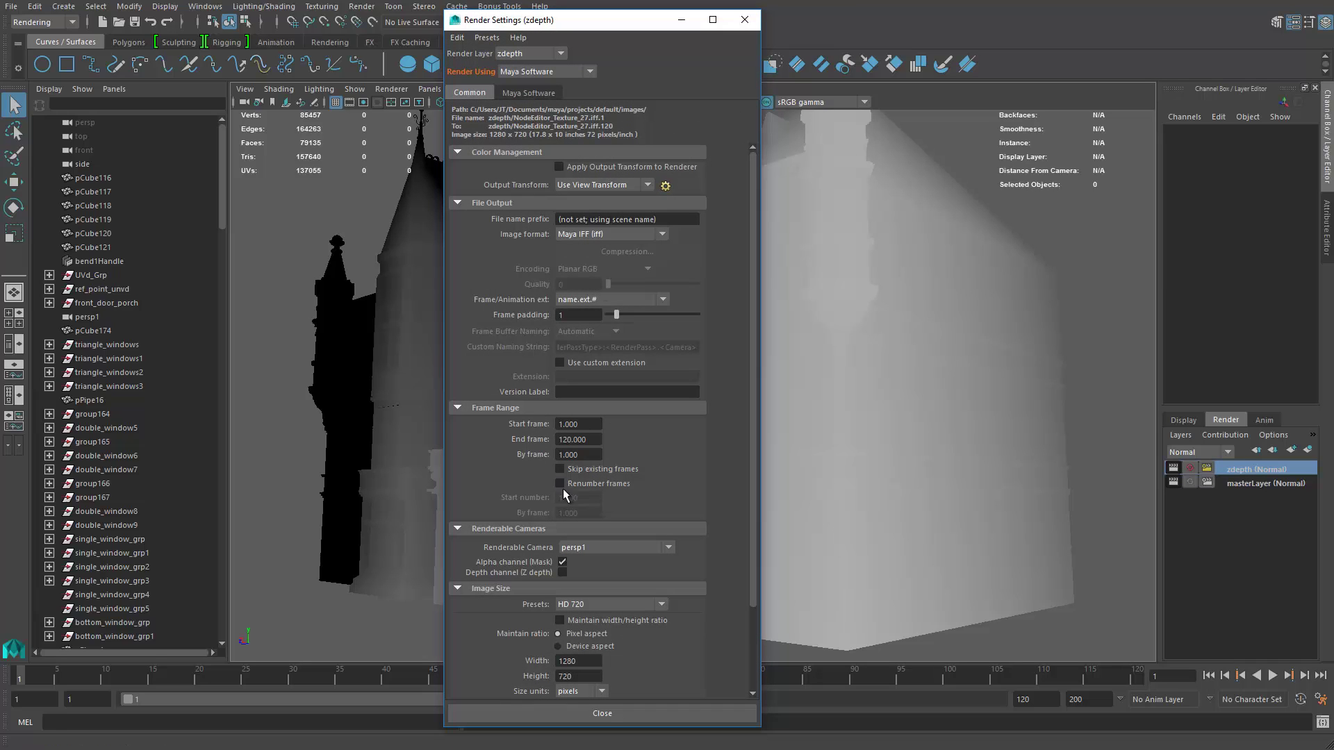
left_click(596, 438)
key("shift+Tab")
left_click(592, 234)
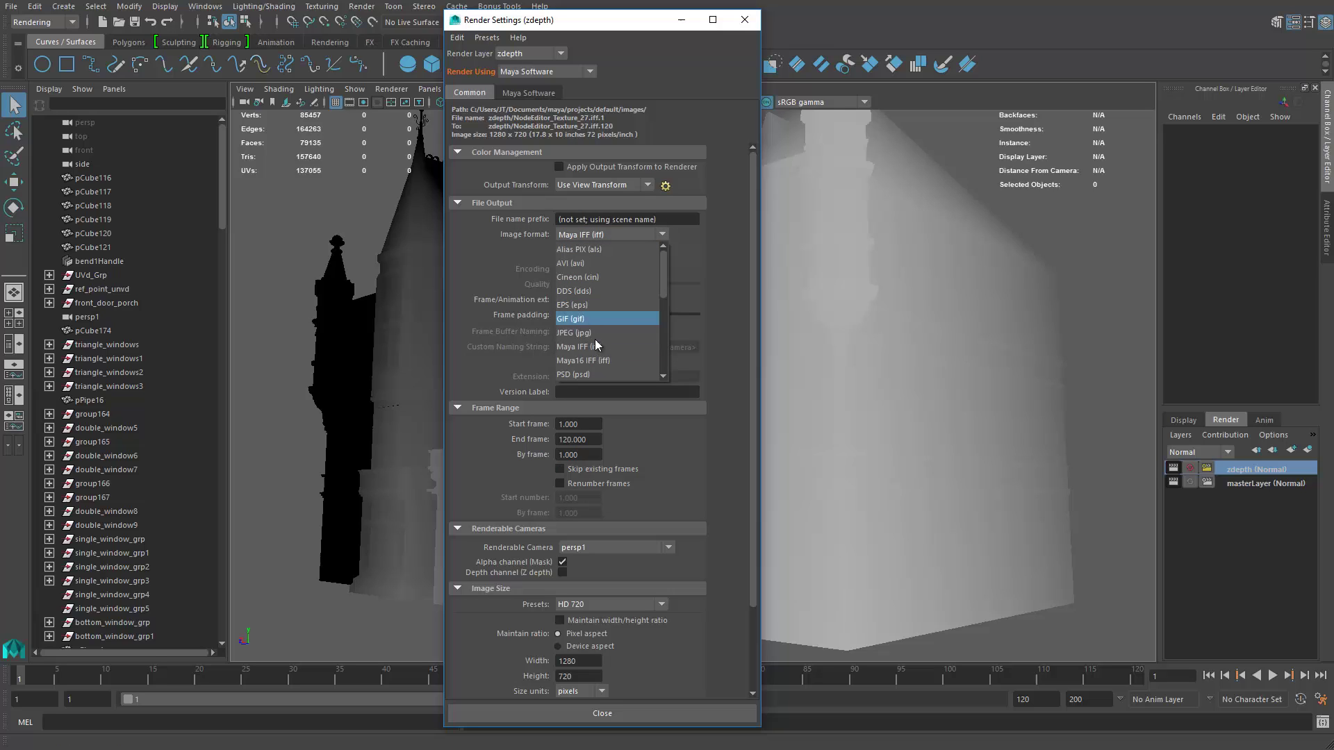
left_click_drag(665, 297, 654, 362)
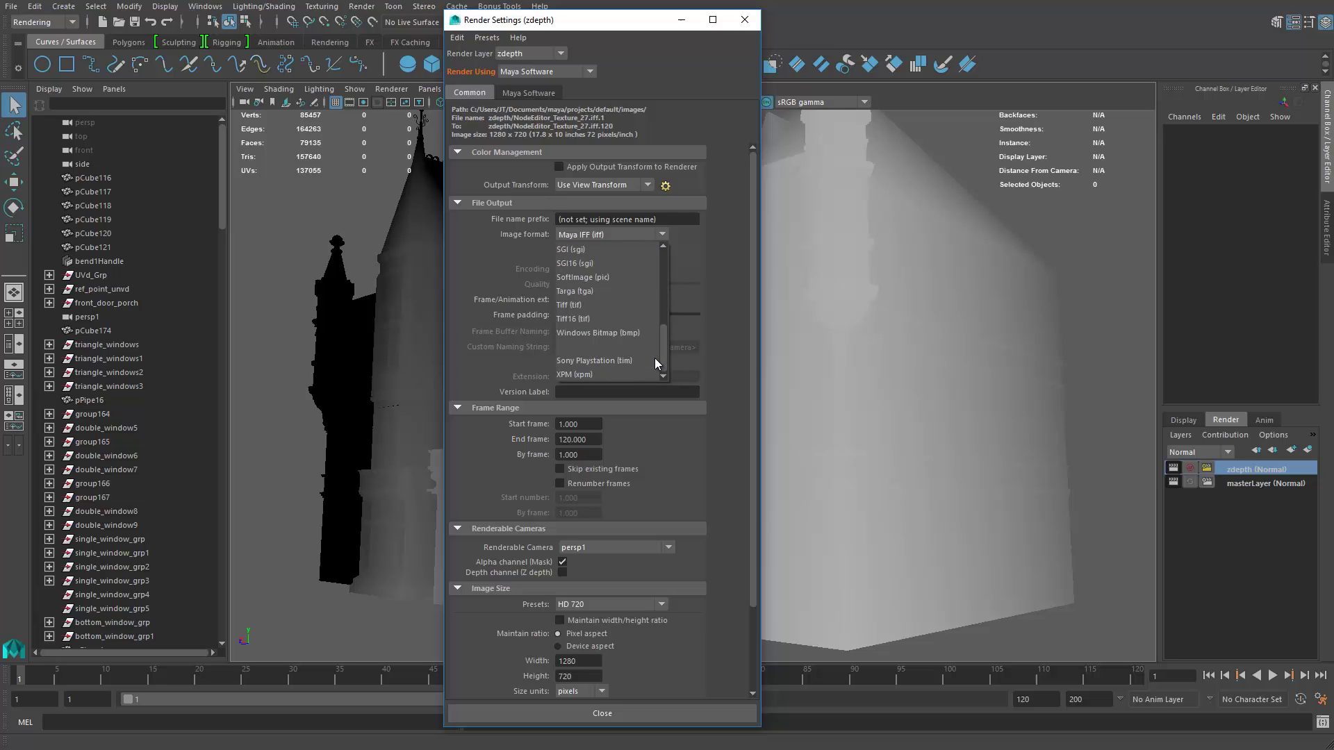
left_click(593, 304)
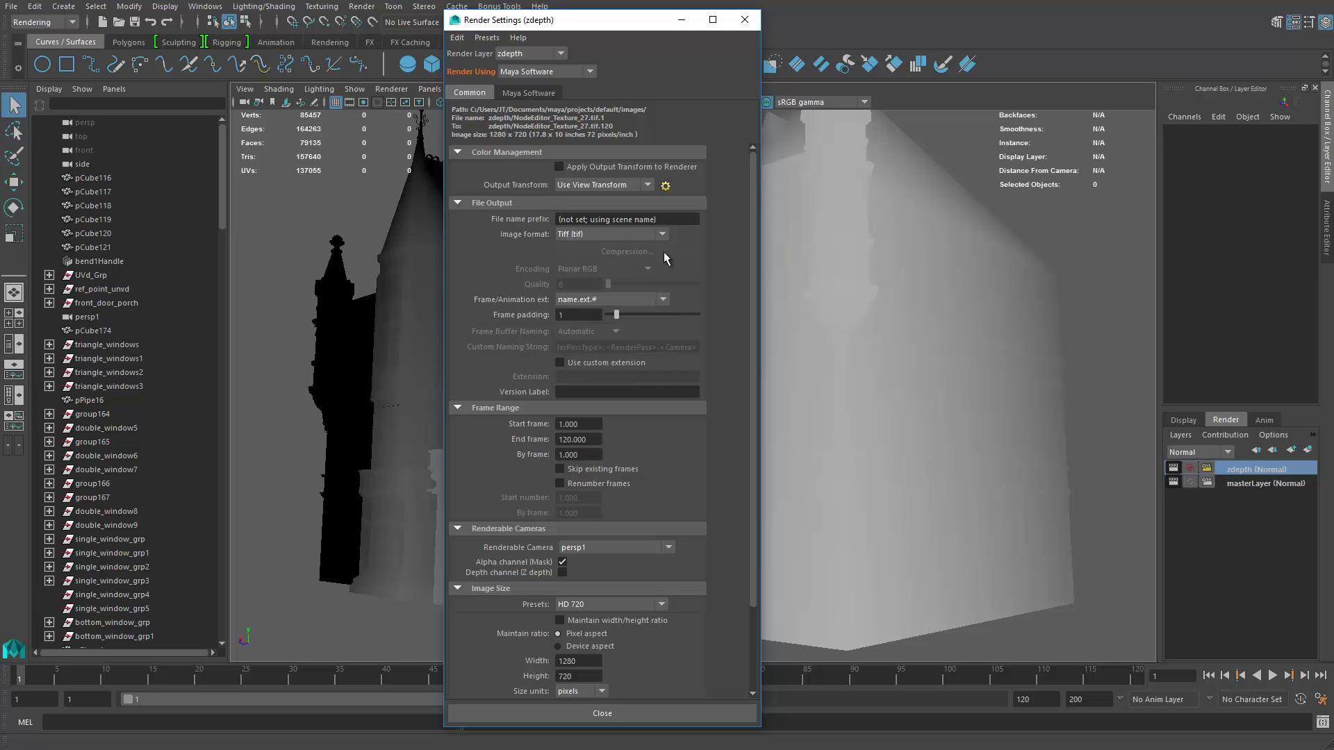
left_click(660, 235)
scroll(648, 305, "up", 2)
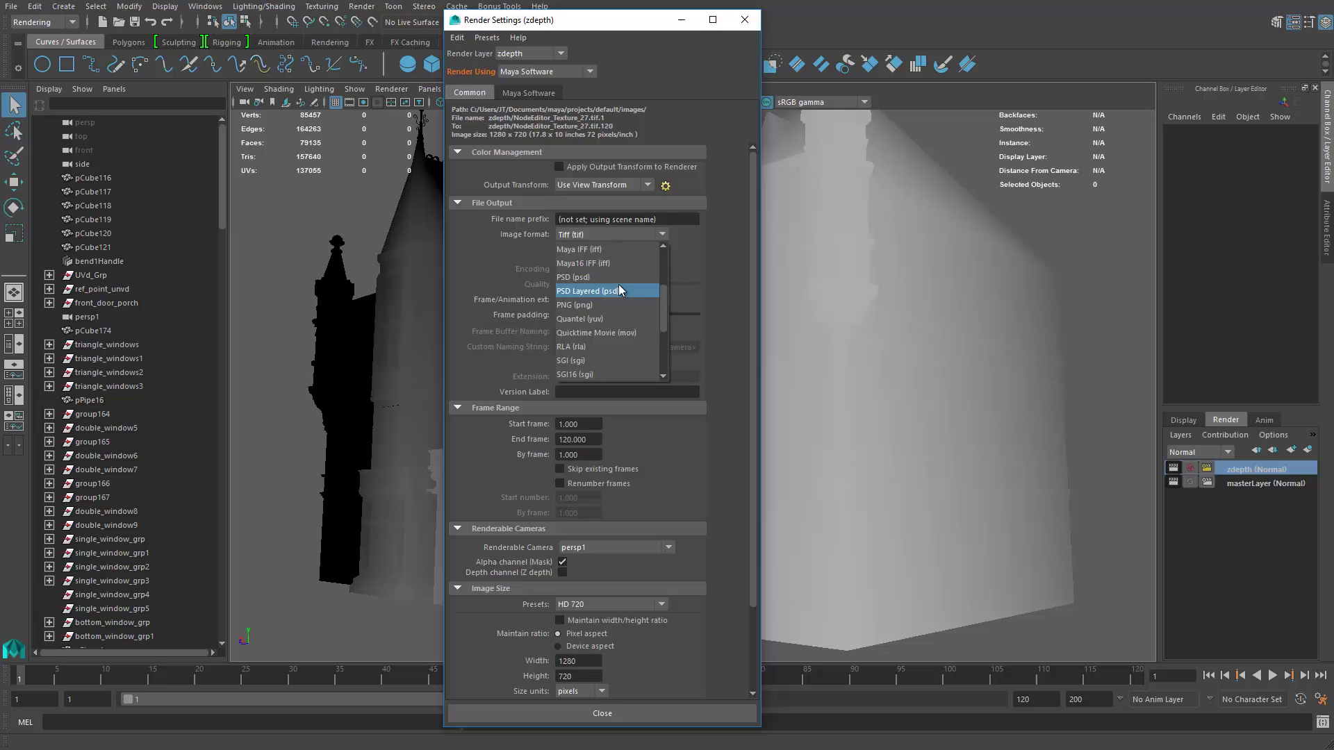
left_click_drag(663, 307, 664, 290)
left_click(596, 292)
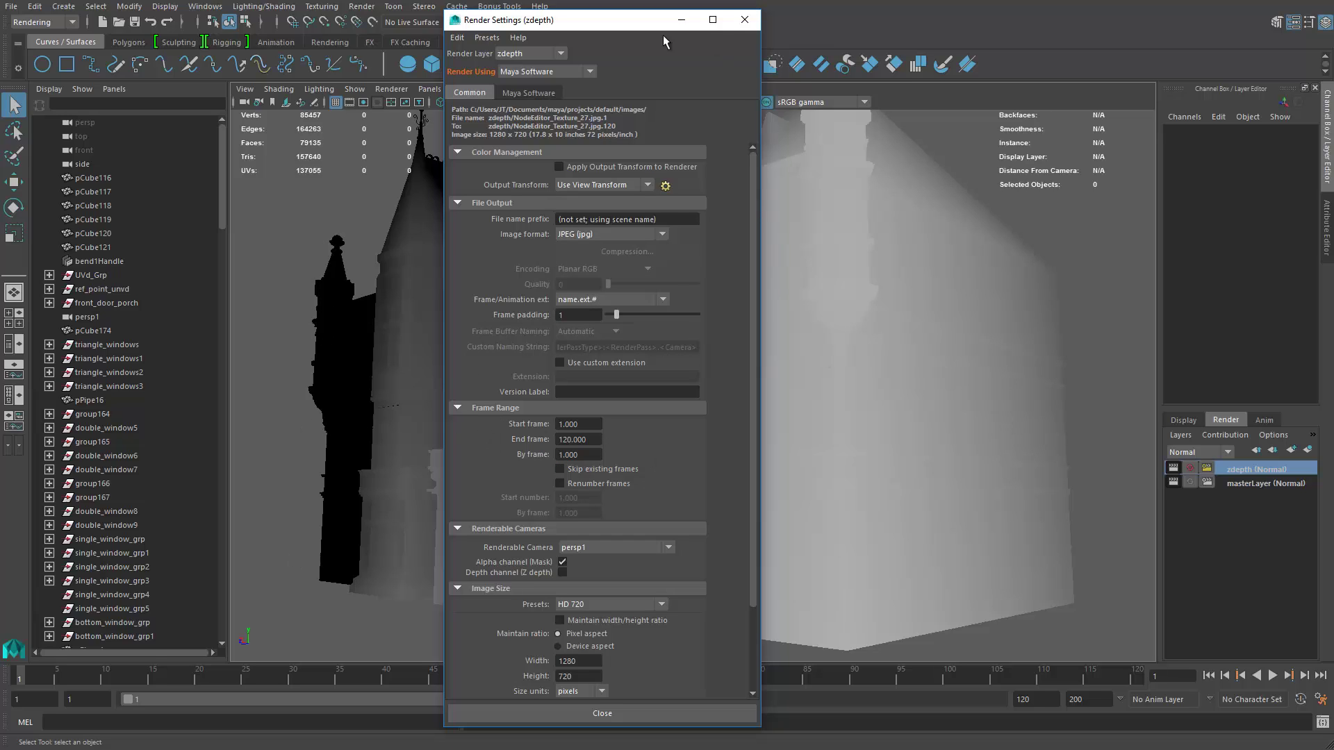
left_click_drag(626, 24, 734, 39)
Keep JPEG output and set the file name prefix to zdepth/zdepth.
left_click(771, 264)
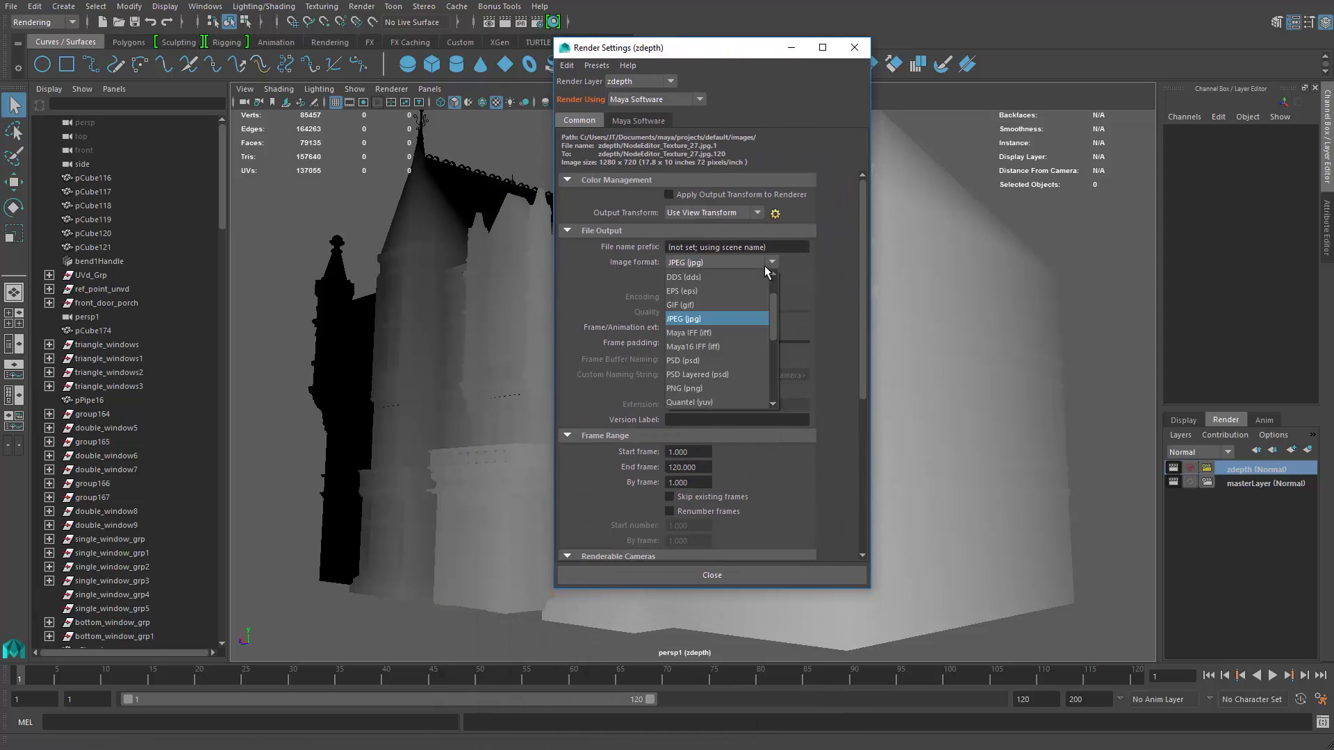
left_click(839, 290)
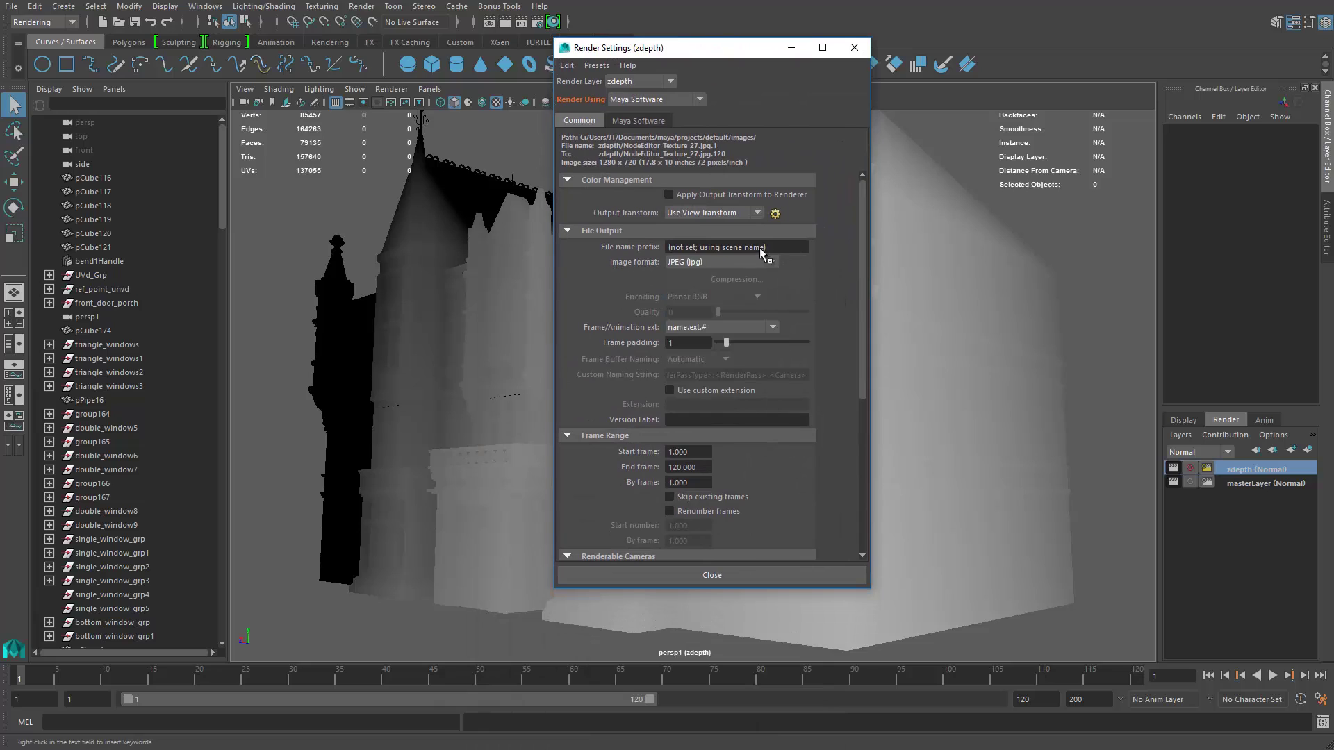
left_click(760, 248)
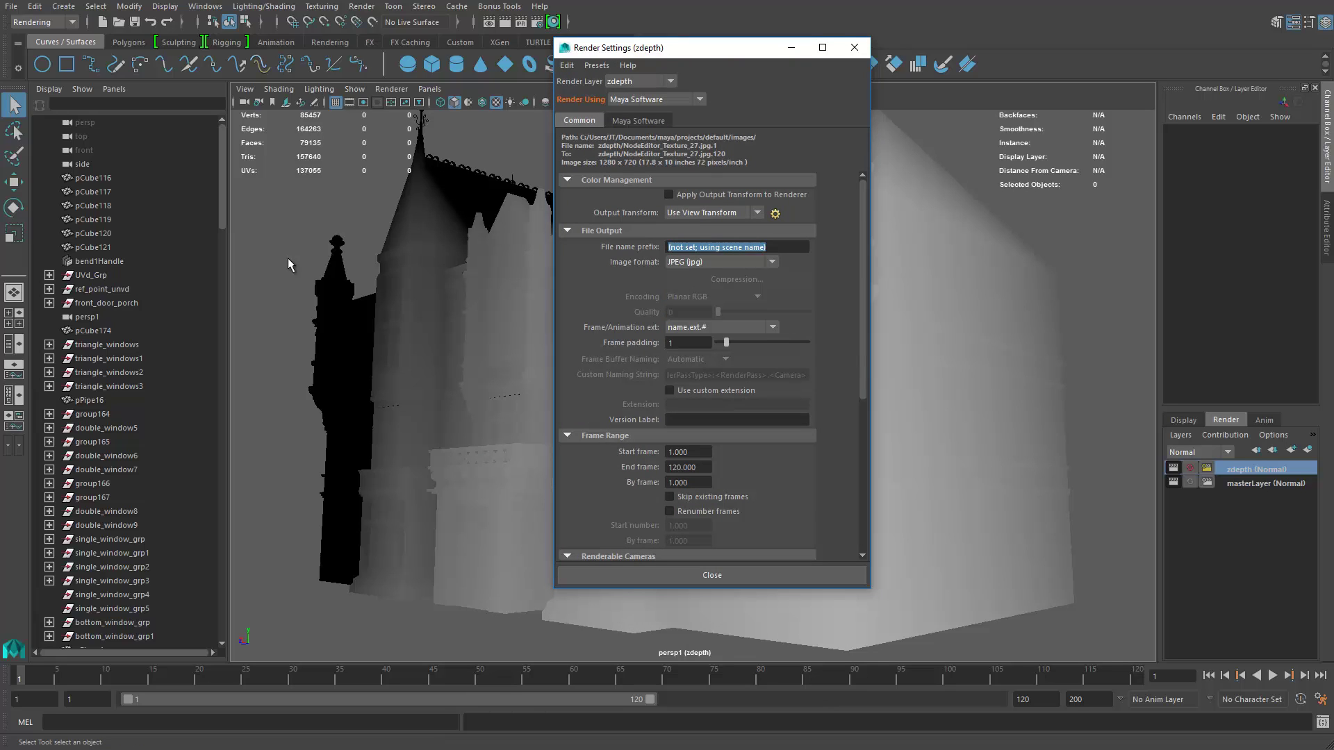
type("zdep")
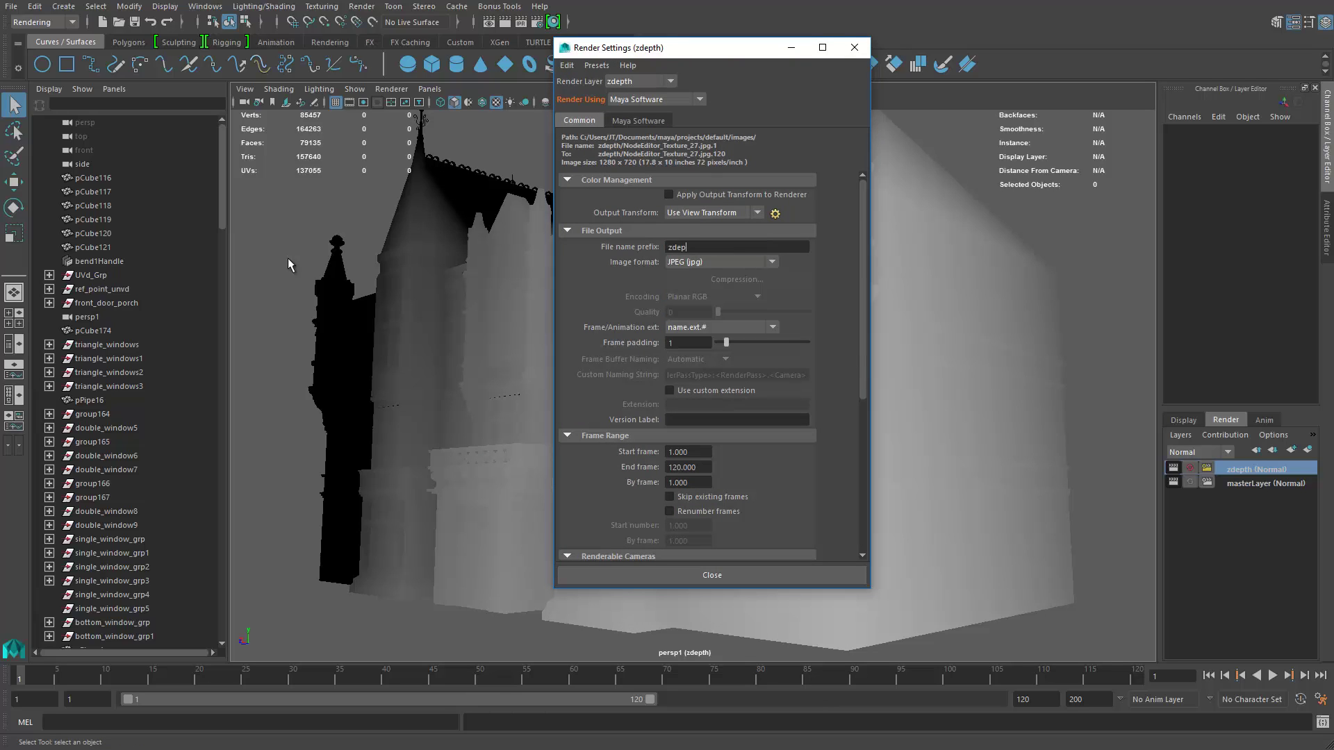
type("th/zdepth")
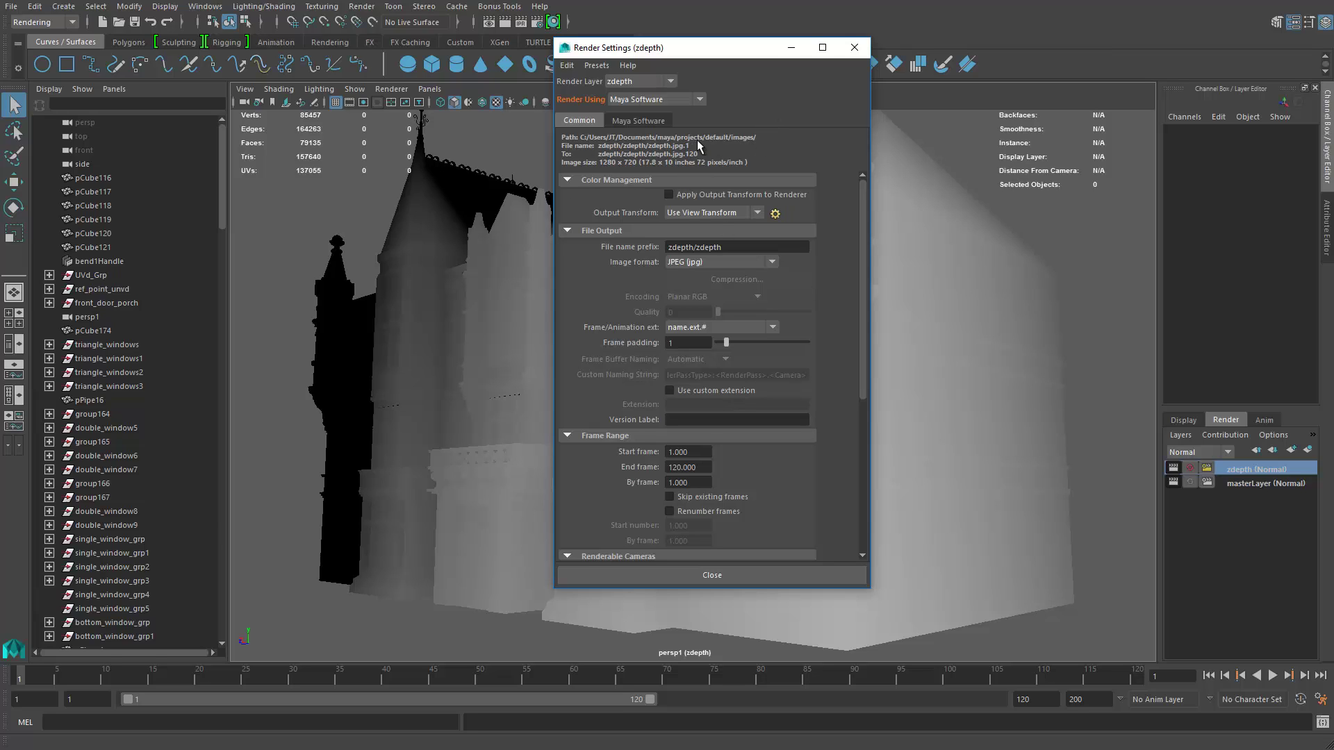
Check the 1280×720 Image Size settings and close Render Settings.
left_click_drag(739, 50, 759, 34)
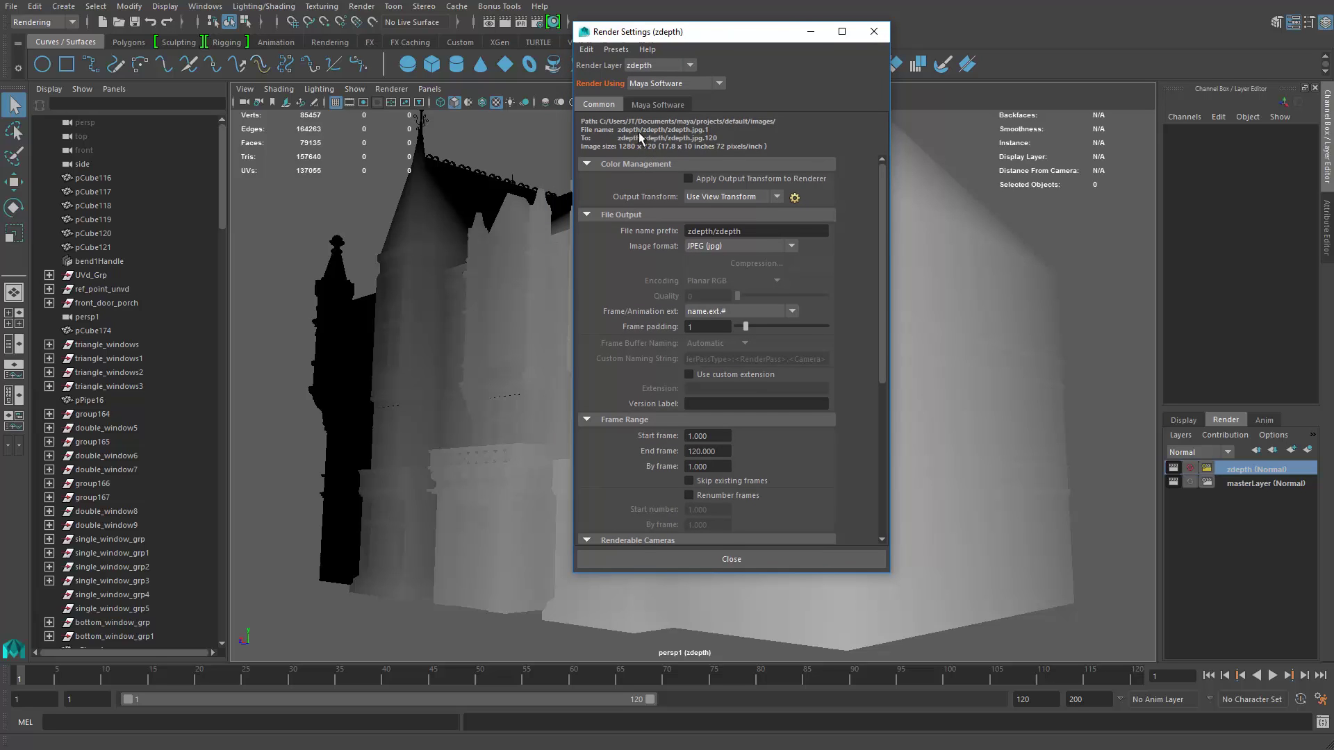
left_click_drag(770, 34, 726, 61)
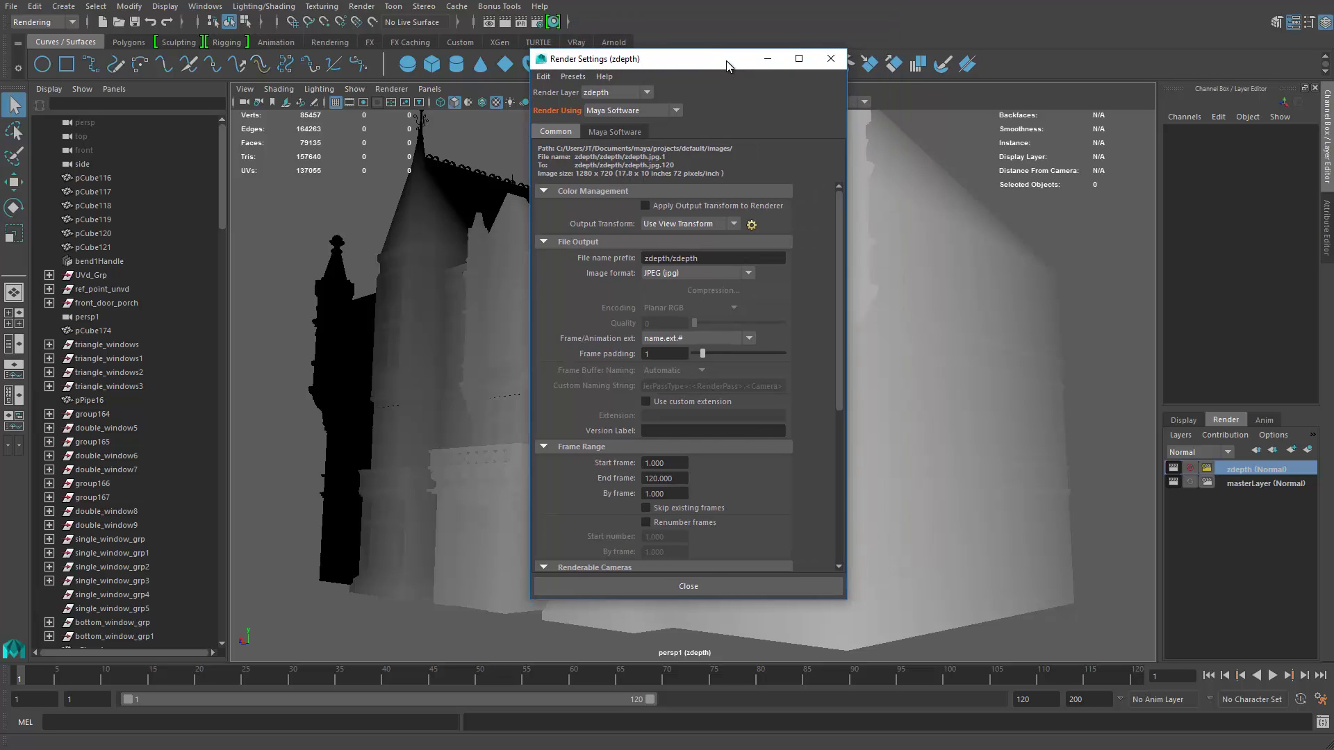
left_click_drag(831, 373, 769, 548)
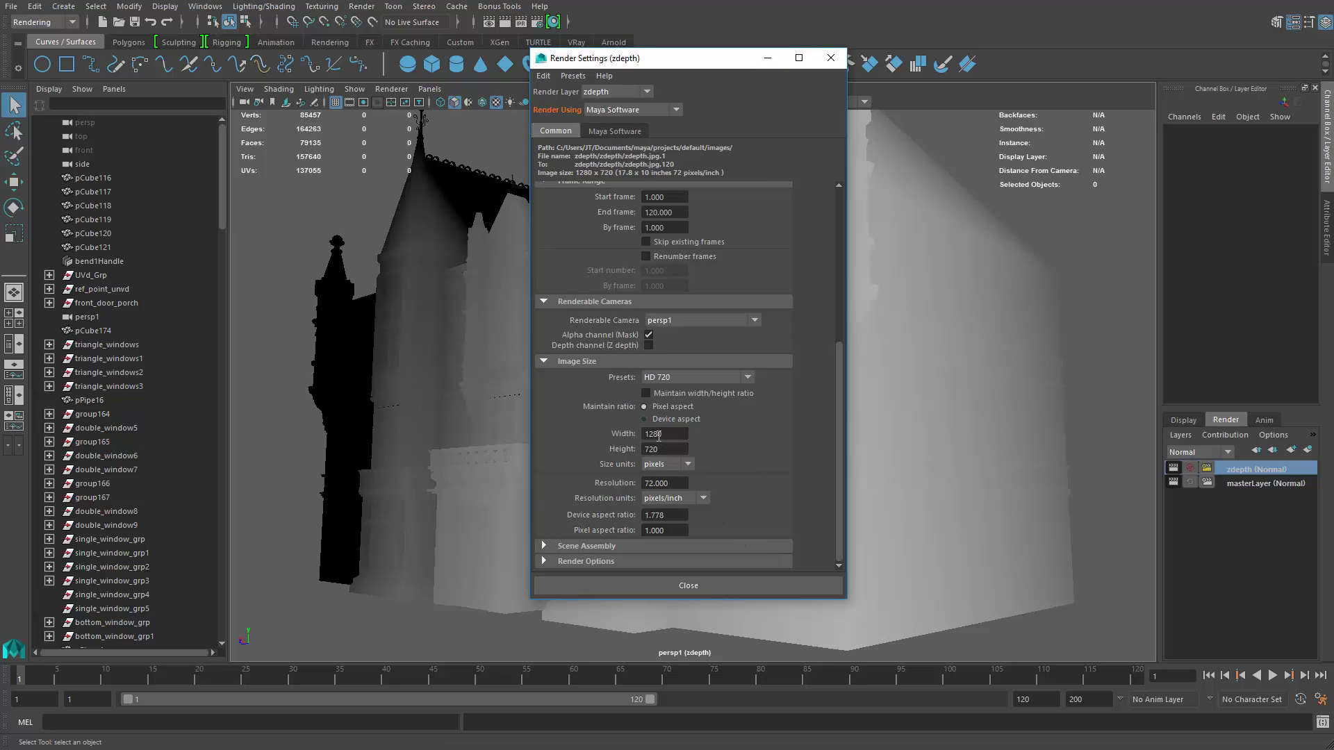
left_click(830, 59)
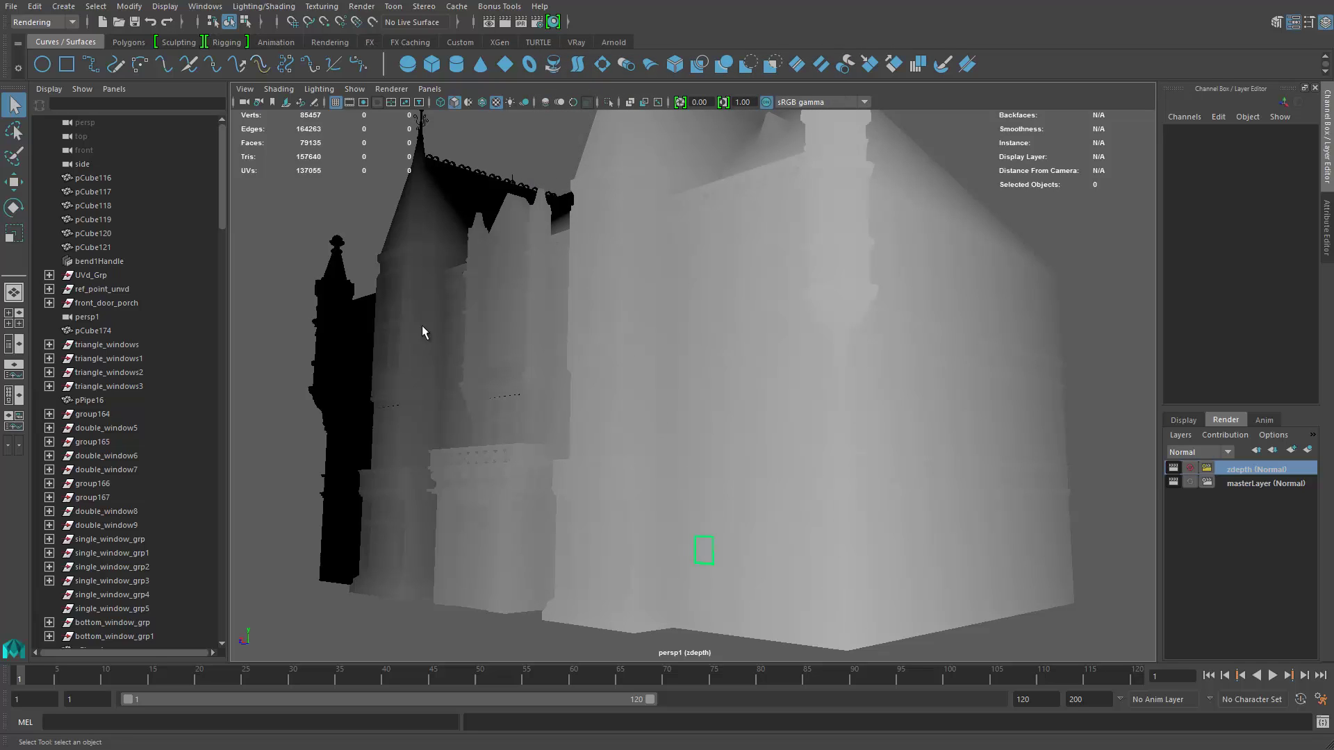